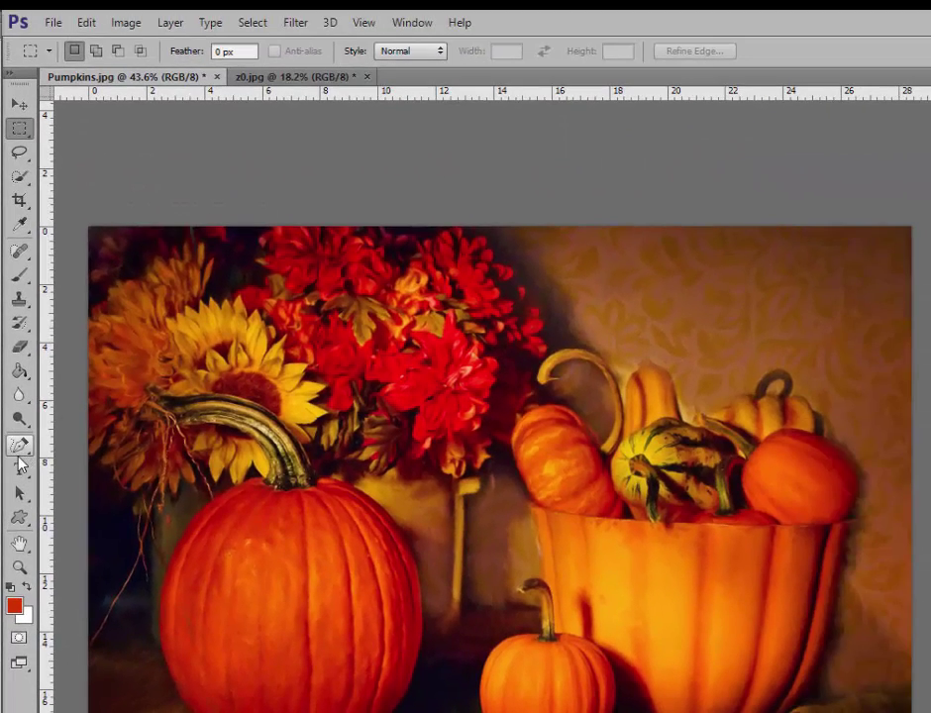
# Select the Horizontal Type tool and keep Cooper Std at 72 pt
pyautogui.click(19, 467)
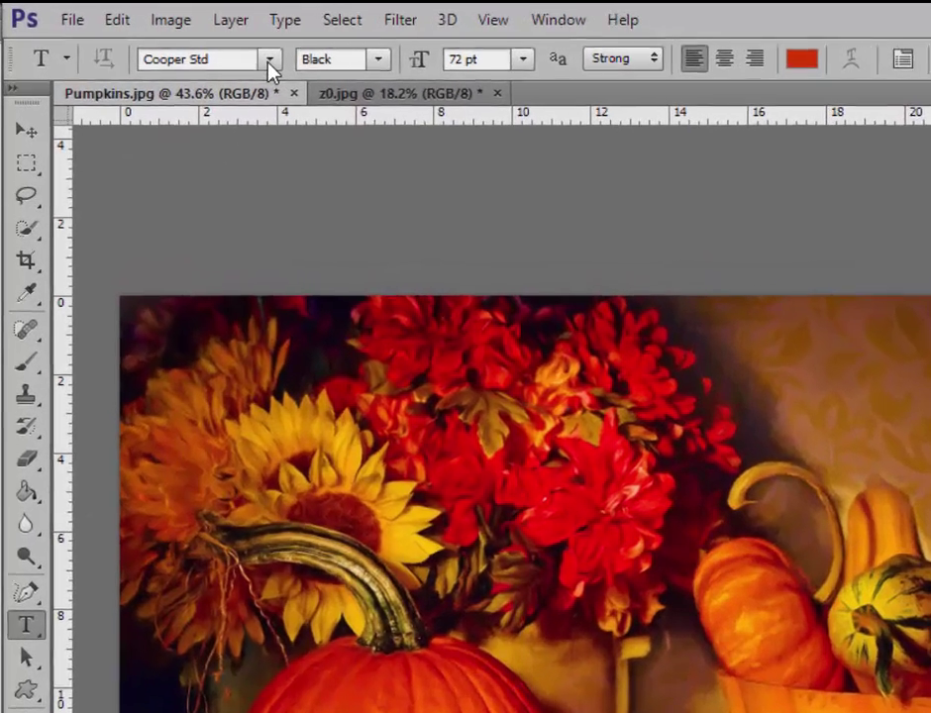
pyautogui.click(199, 51)
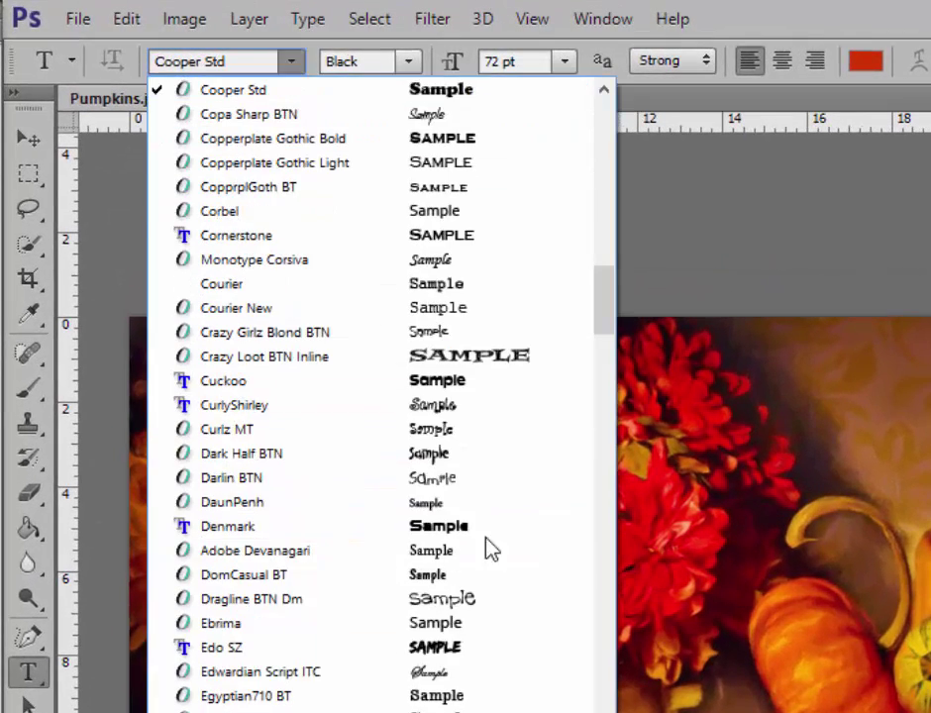
pyautogui.click(682, 225)
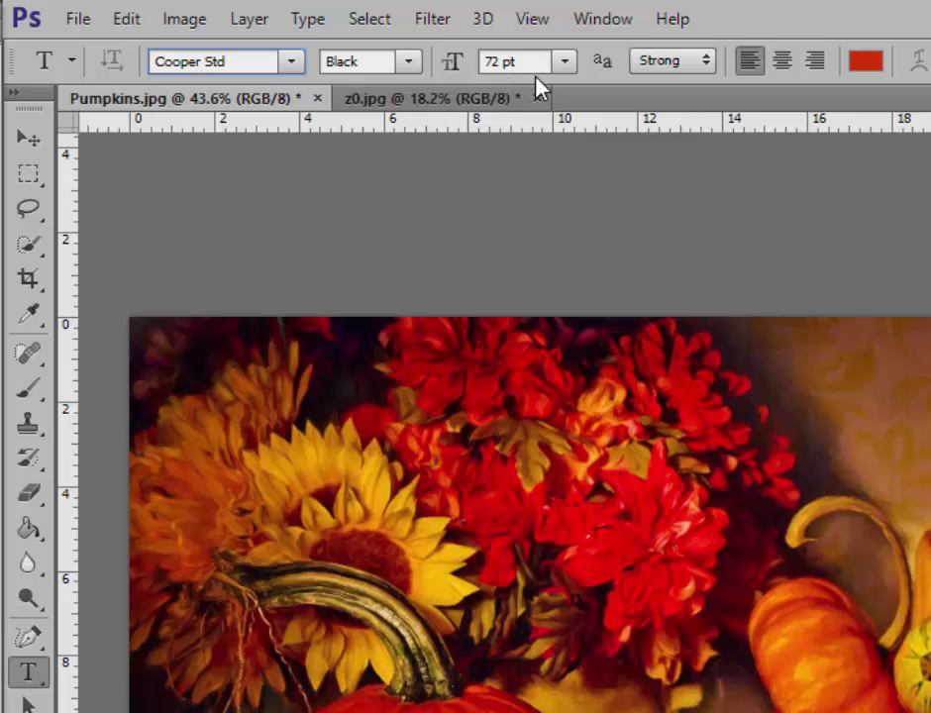
pyautogui.click(567, 72)
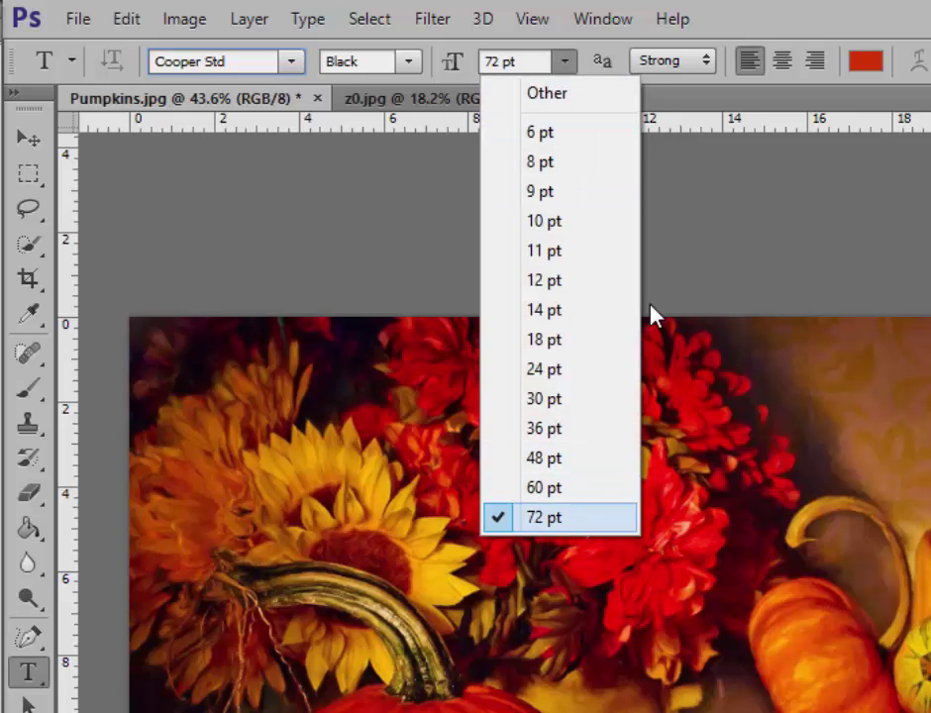
pyautogui.click(700, 222)
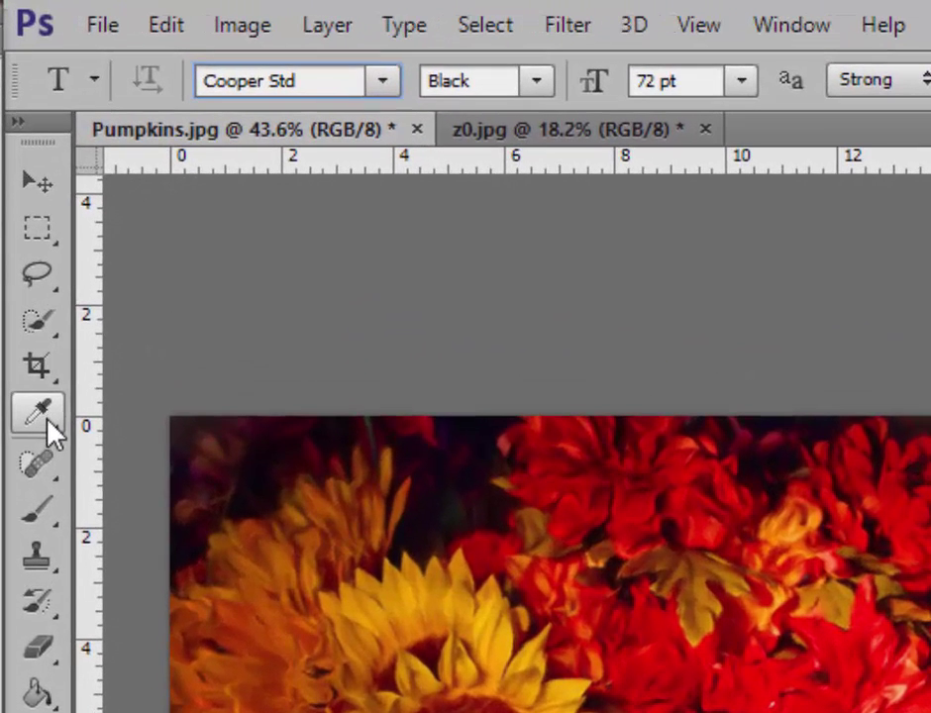
# Sample the big pumpkin's orange-red as the text colour, then return to the Type tool
pyautogui.click(42, 398)
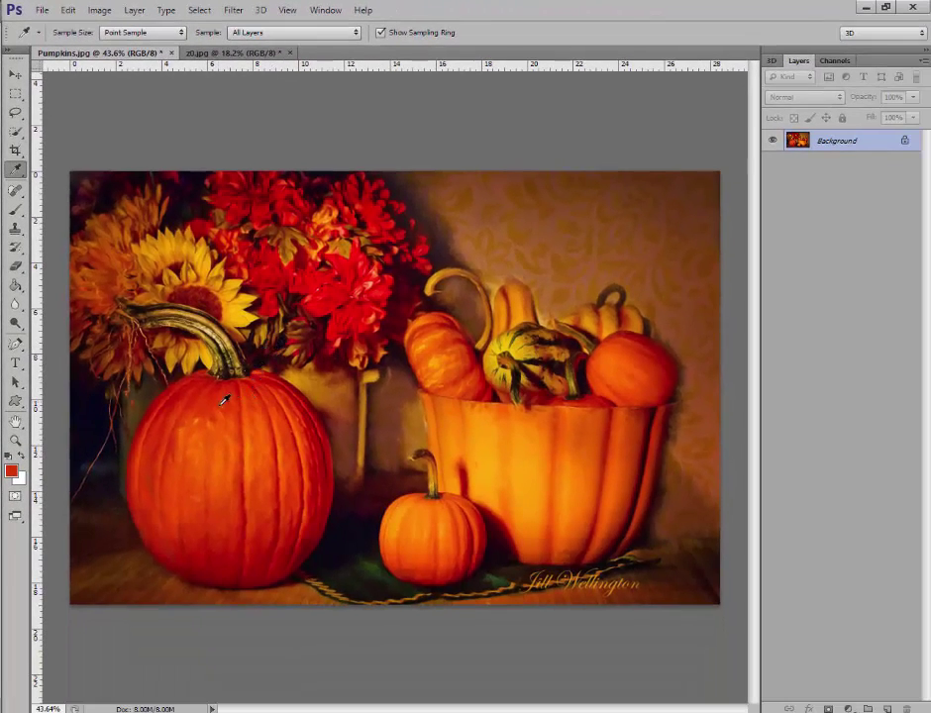
pyautogui.click(227, 477)
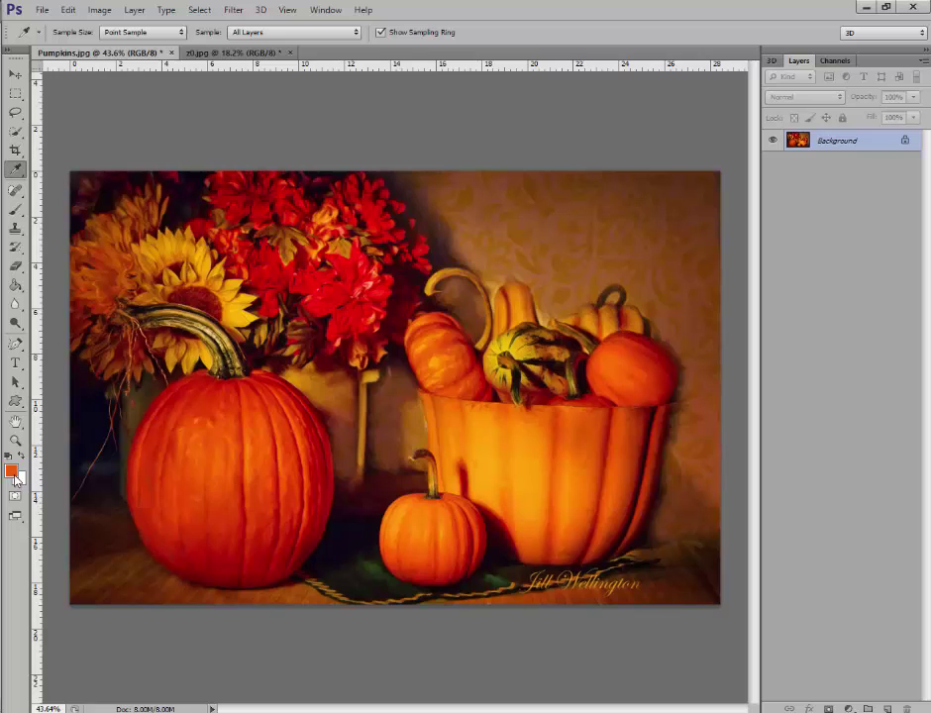
pyautogui.click(14, 365)
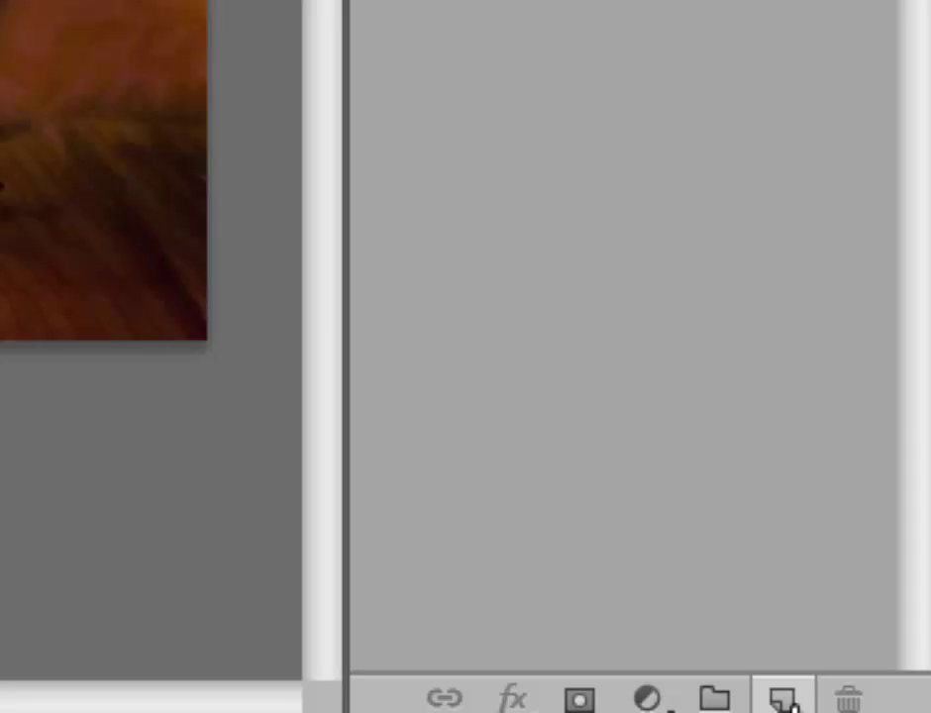
# On a new layer, type 'Pumpkins' above the pumpkin bowl
pyautogui.click(782, 701)
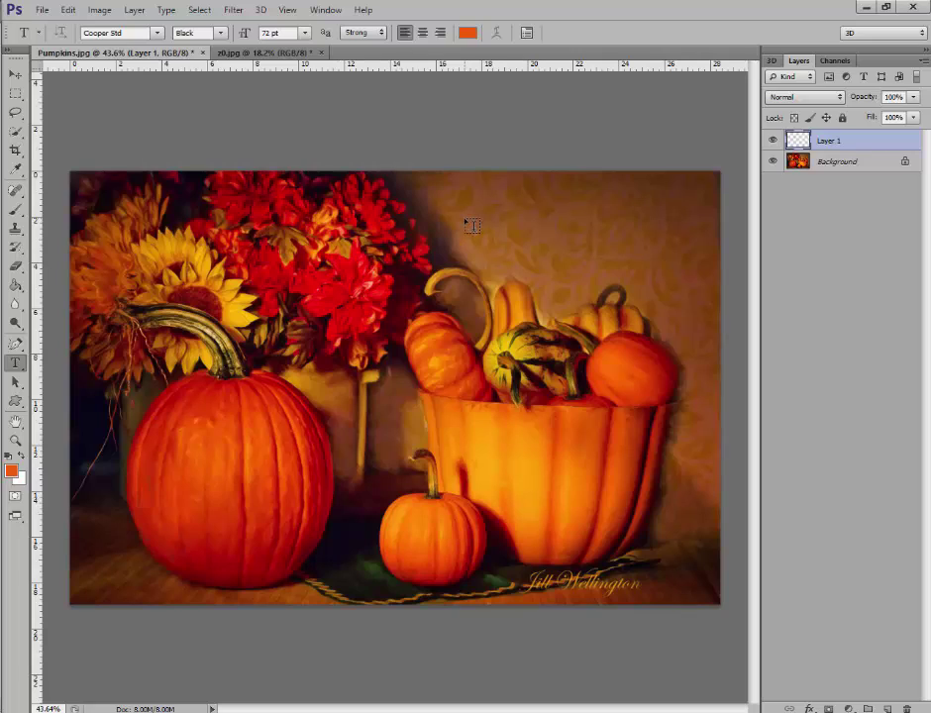
pyautogui.click(465, 220)
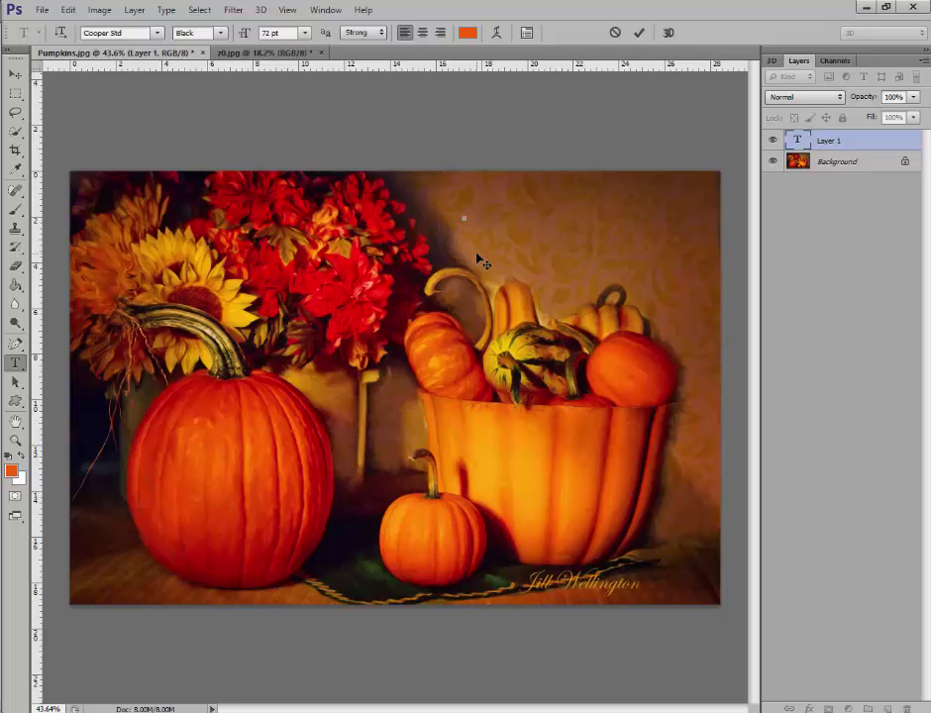
pyautogui.write('Pum')
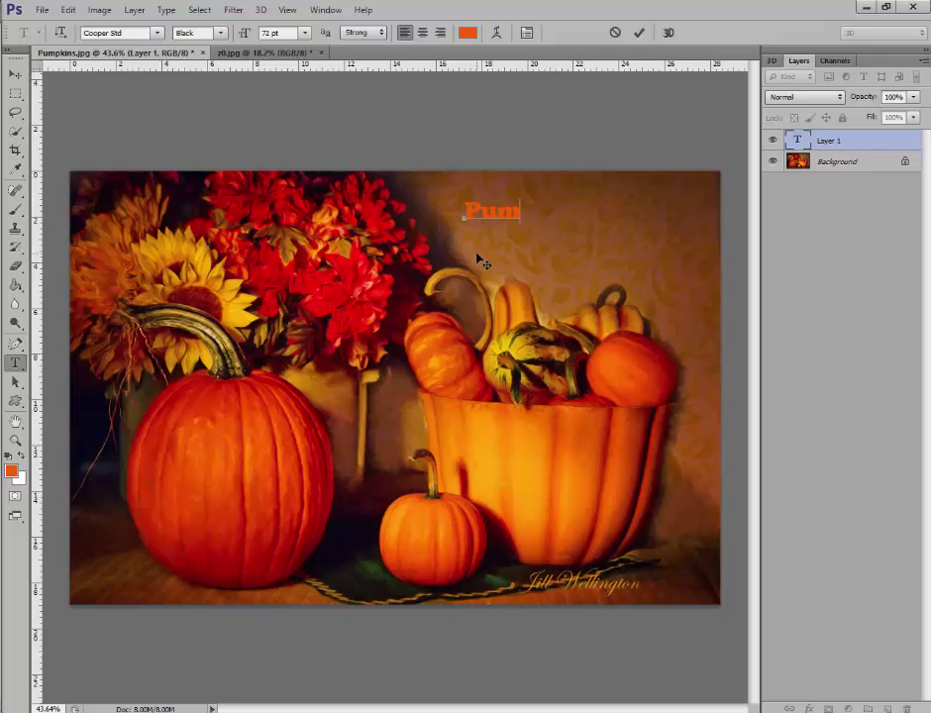
pyautogui.write('pkins')
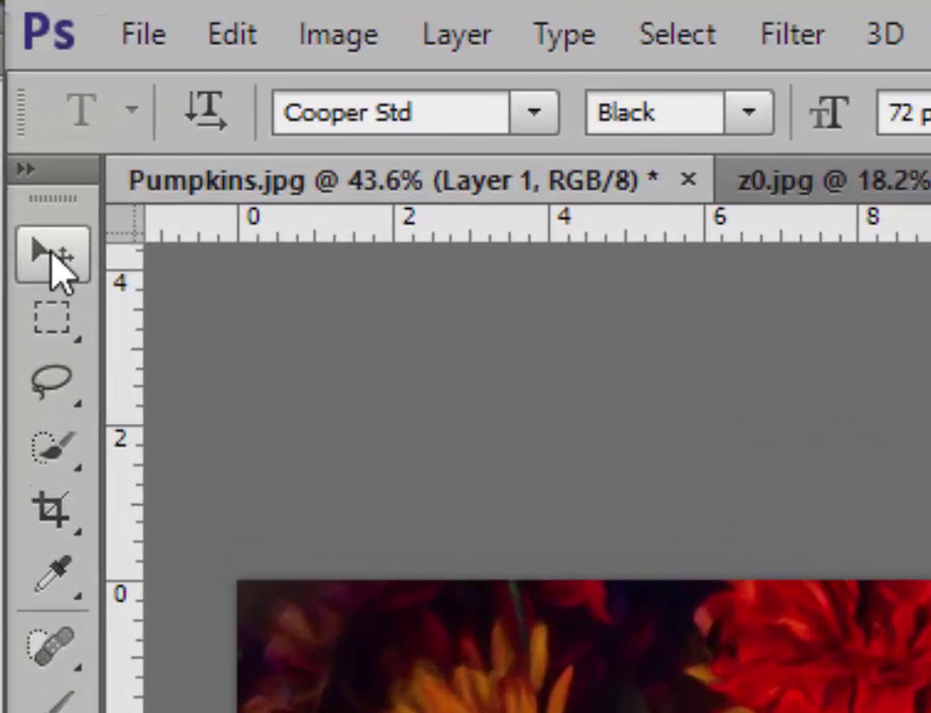
# Scale the Pumpkins text to about double size, nudge it up-left, and apply the transform
pyautogui.click(16, 74)
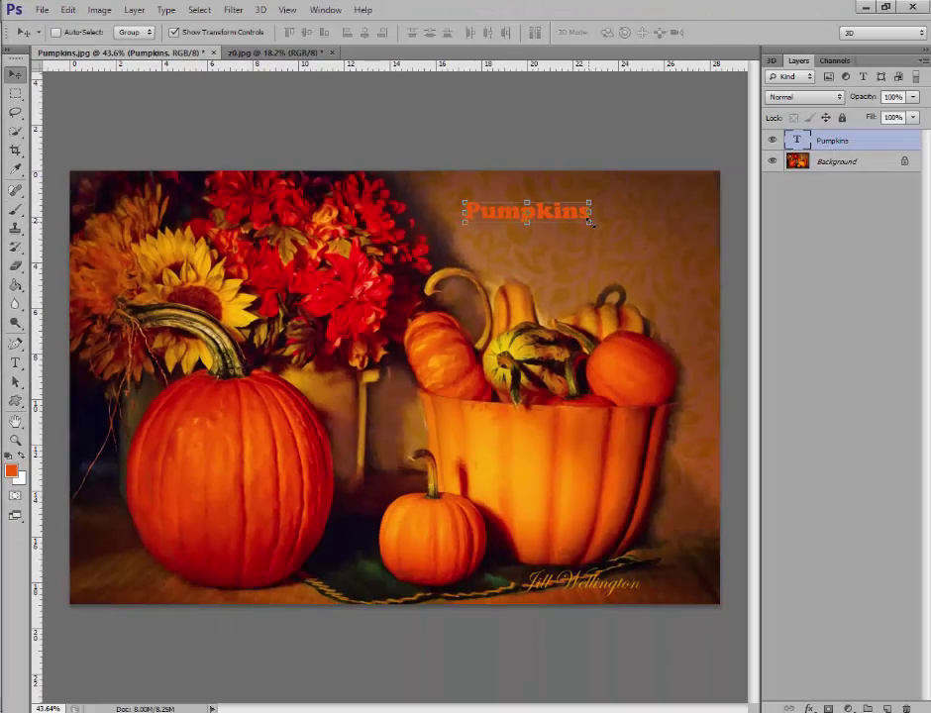
pyautogui.moveTo(590, 222); pyautogui.dragTo(707, 268)
pyautogui.moveTo(594, 237)
pyautogui.mouseDown()
pyautogui.moveTo(579, 218)
pyautogui.moveTo(584, 228)
pyautogui.mouseUp()
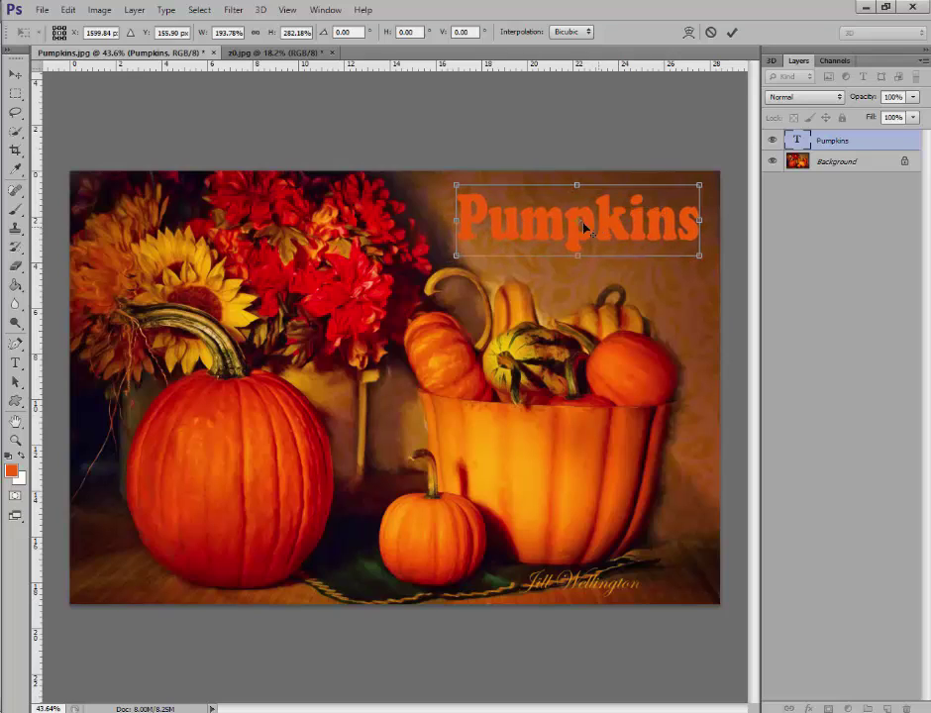
pyautogui.click(16, 96)
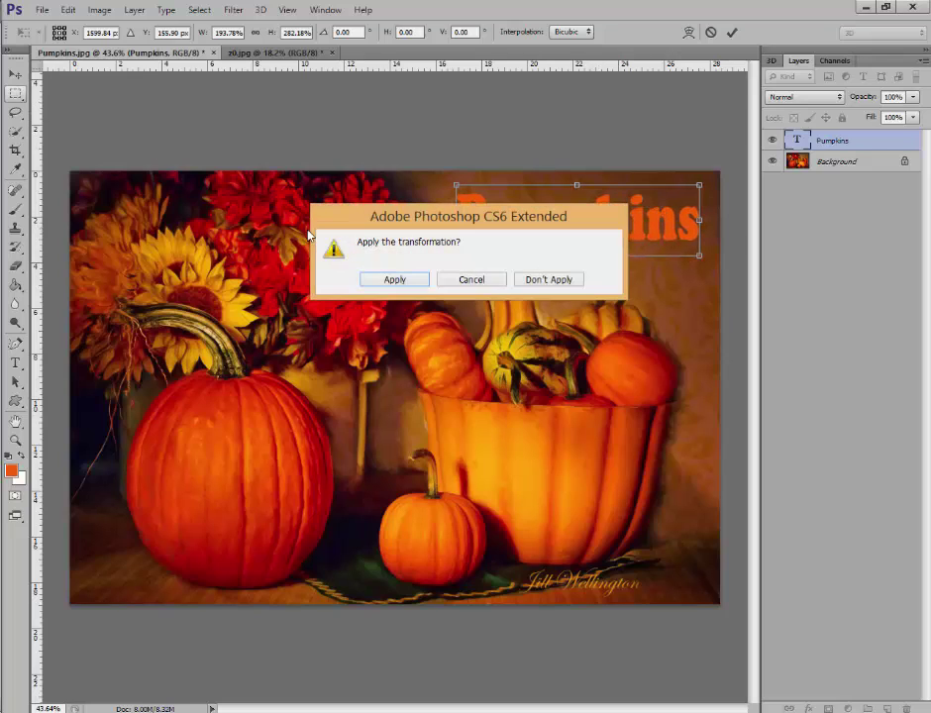
pyautogui.click(392, 280)
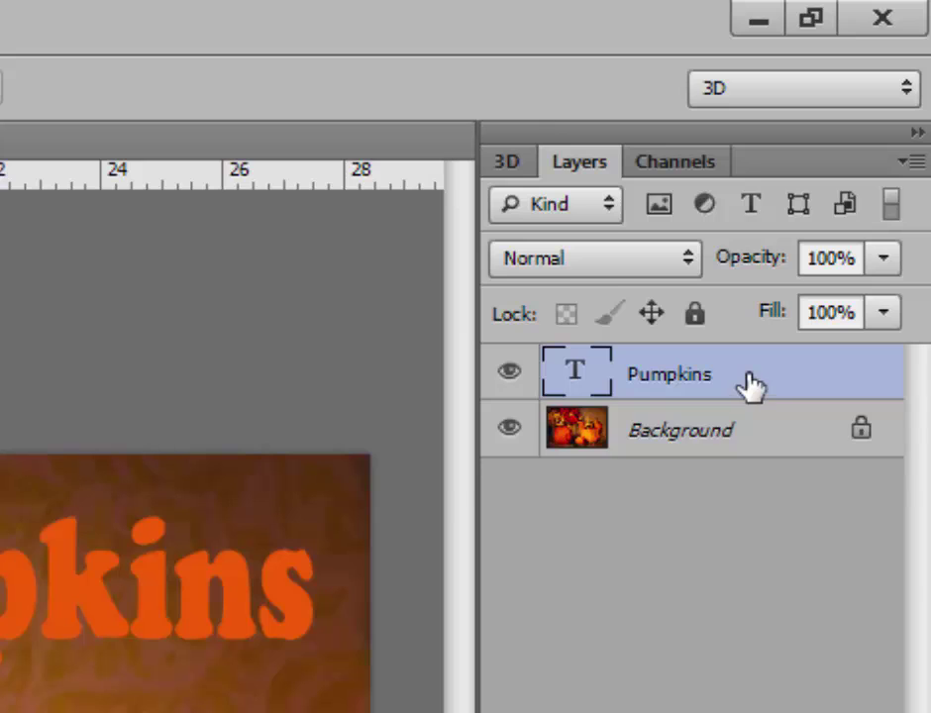
# Open Blending Options for the Pumpkins layer and move the dialog off the title
pyautogui.rightClick(748, 386)
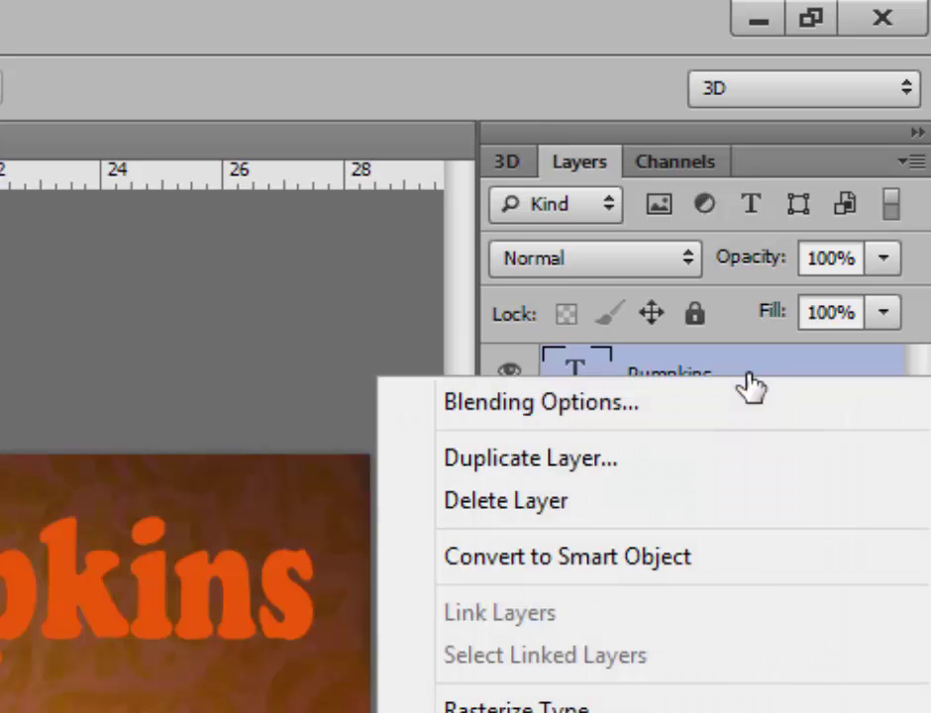
pyautogui.click(672, 412)
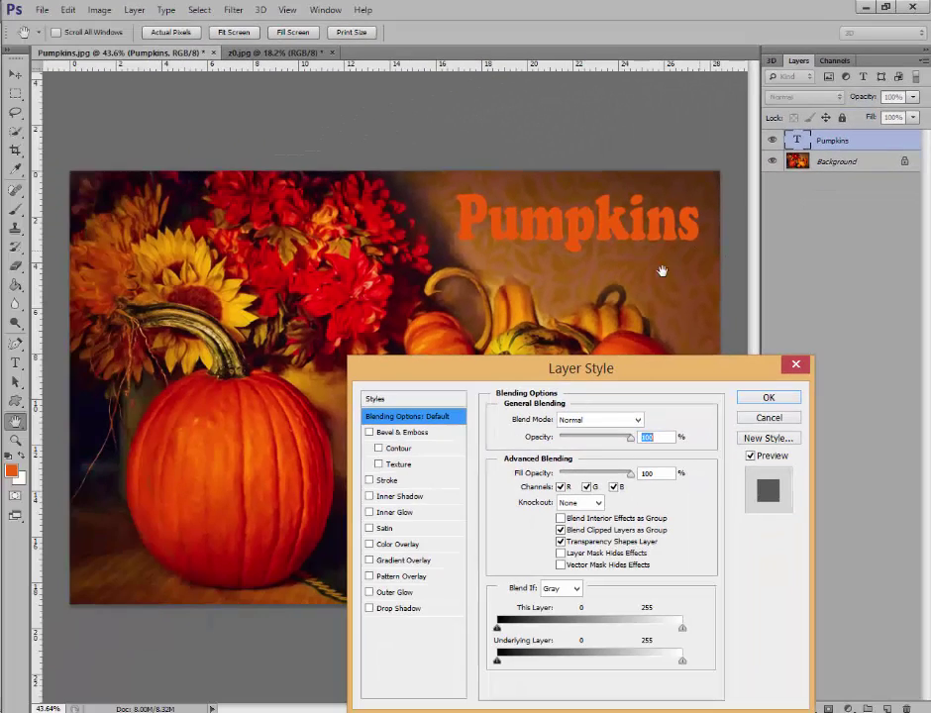
pyautogui.moveTo(491, 659); pyautogui.dragTo(570, 590)
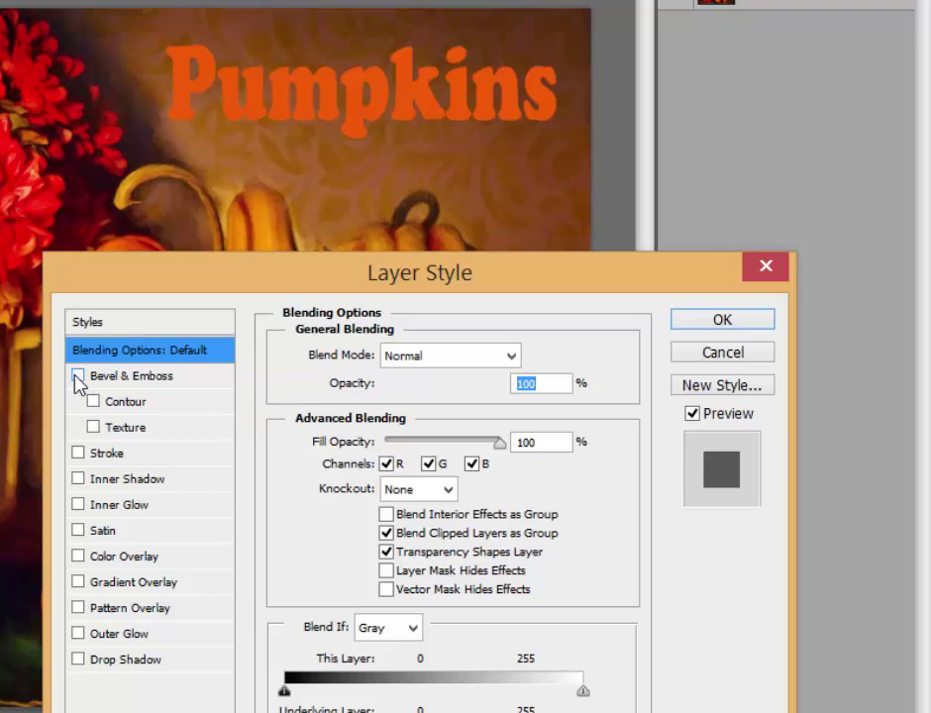
# Preview and remove Bevel & Emboss, Contour and Texture, then enable Stroke
pyautogui.click(78, 377)
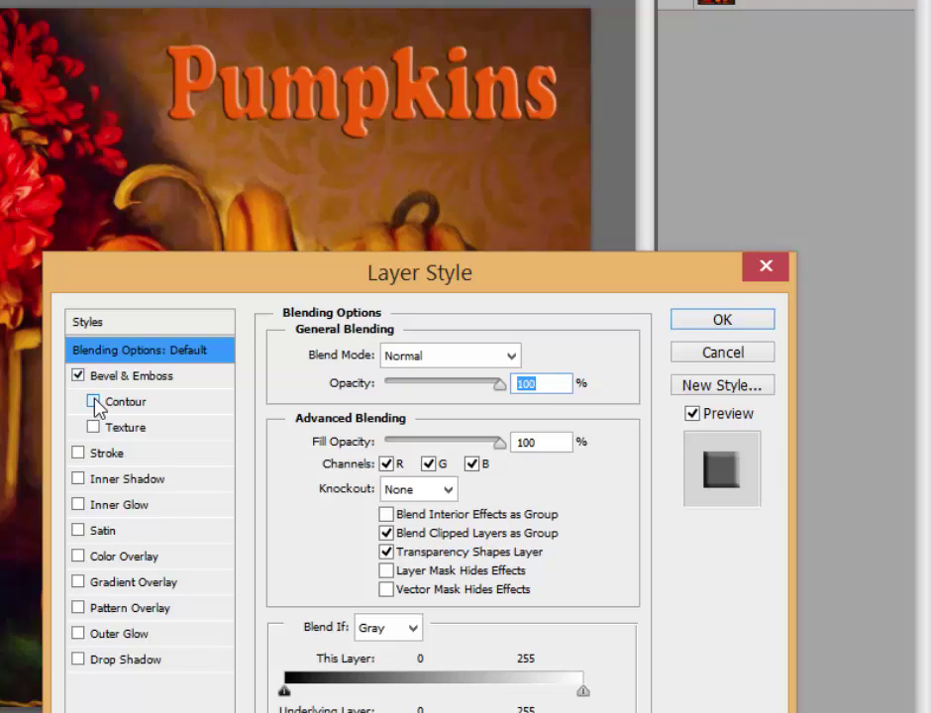
pyautogui.click(94, 401)
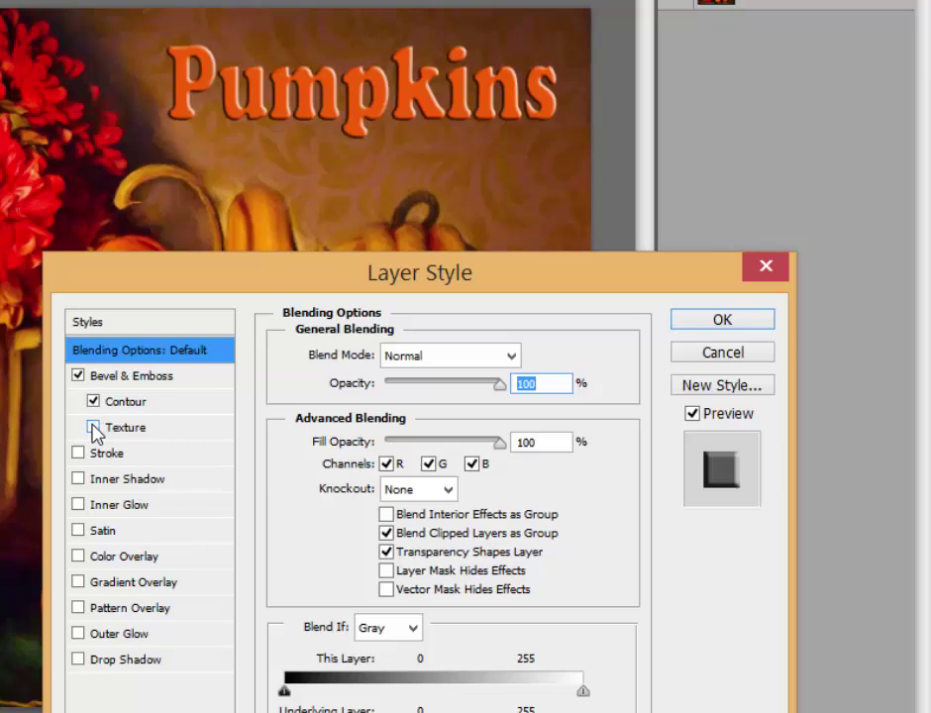
pyautogui.click(93, 427)
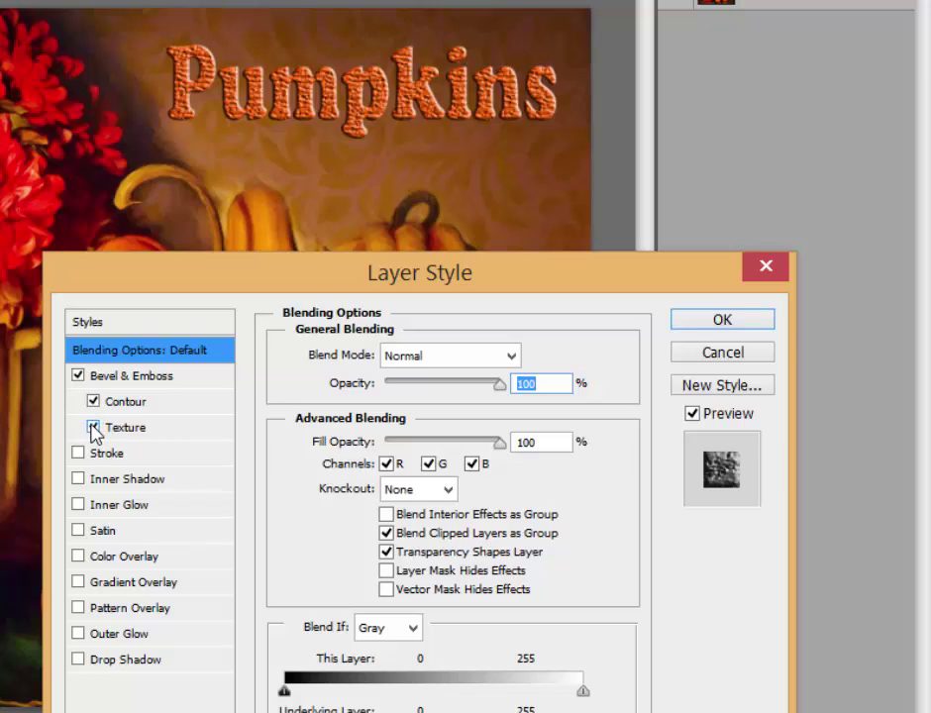
pyautogui.click(93, 427)
pyautogui.click(93, 401)
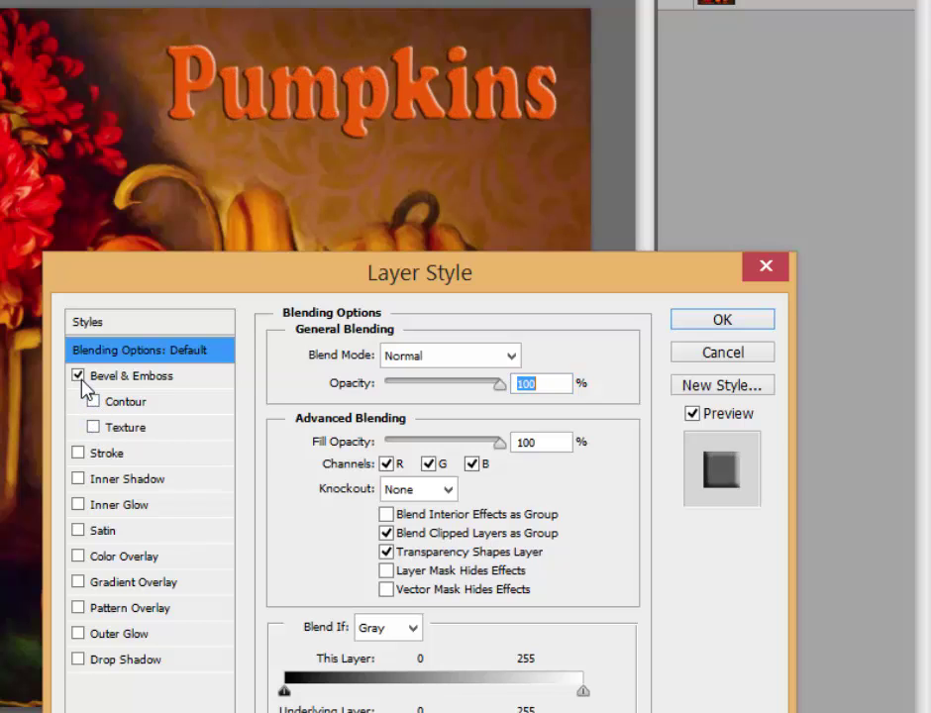
pyautogui.click(78, 375)
pyautogui.click(78, 452)
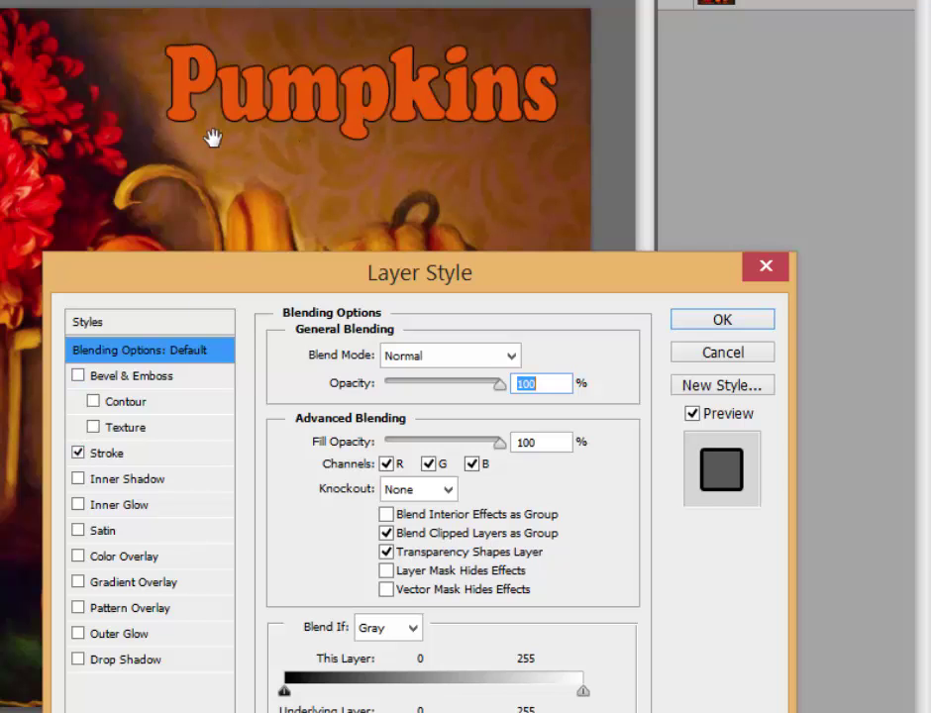
# Turn off Stroke, then preview and remove Inner Shadow, Inner Glow and Satin
pyautogui.click(78, 454)
pyautogui.click(79, 480)
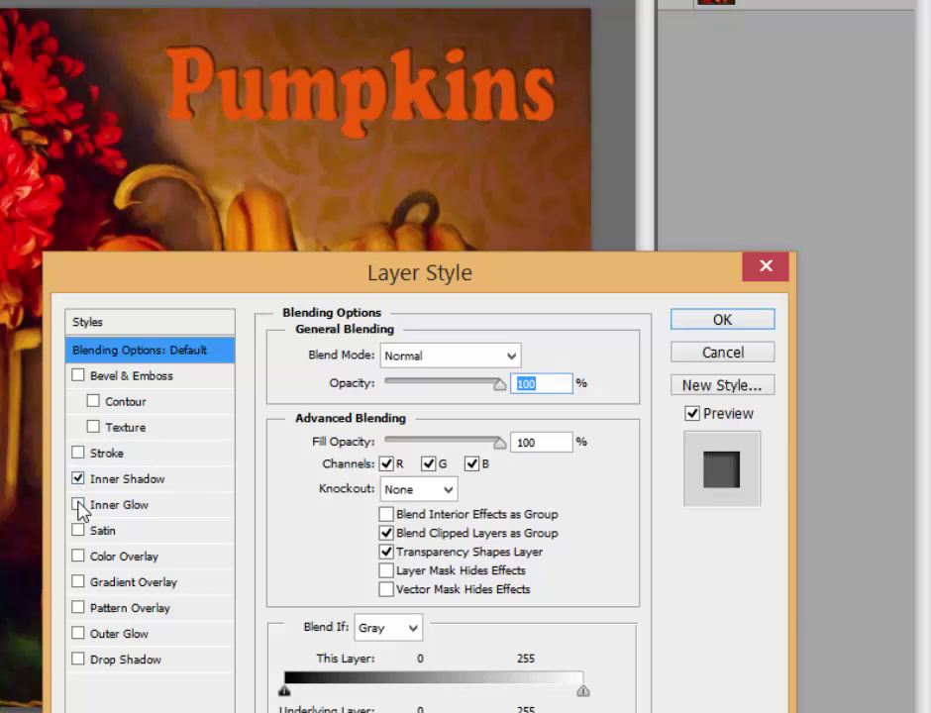
pyautogui.click(79, 505)
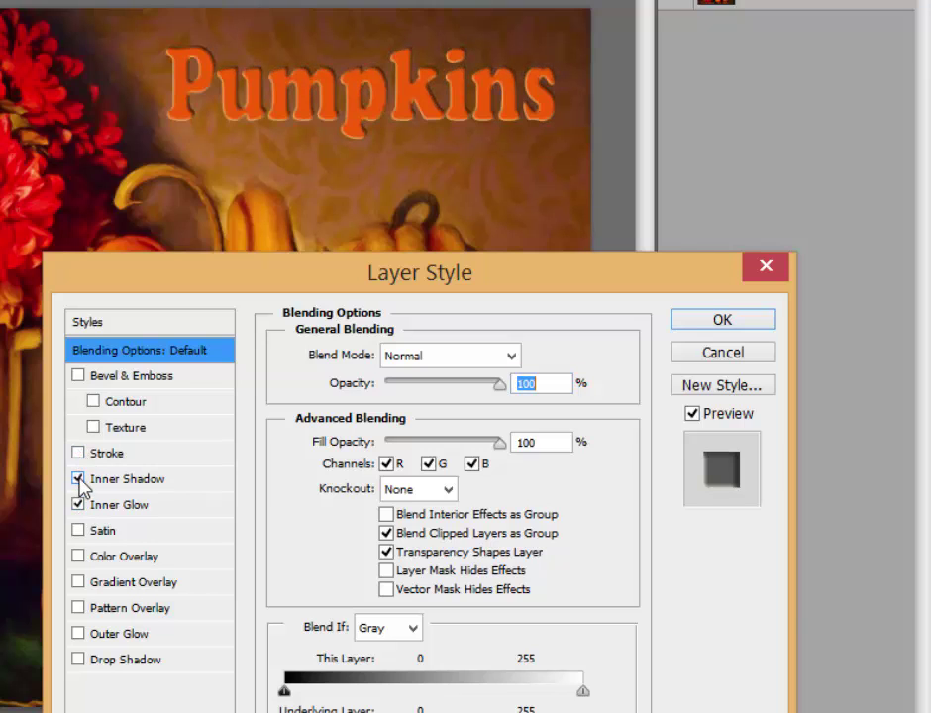
pyautogui.click(79, 480)
pyautogui.click(79, 507)
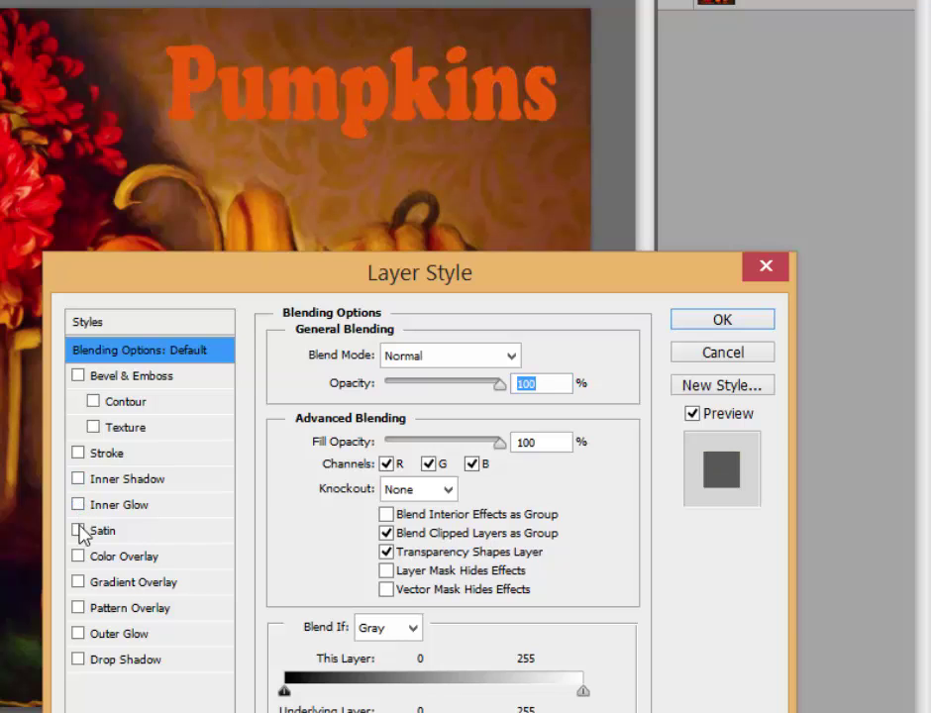
pyautogui.click(80, 532)
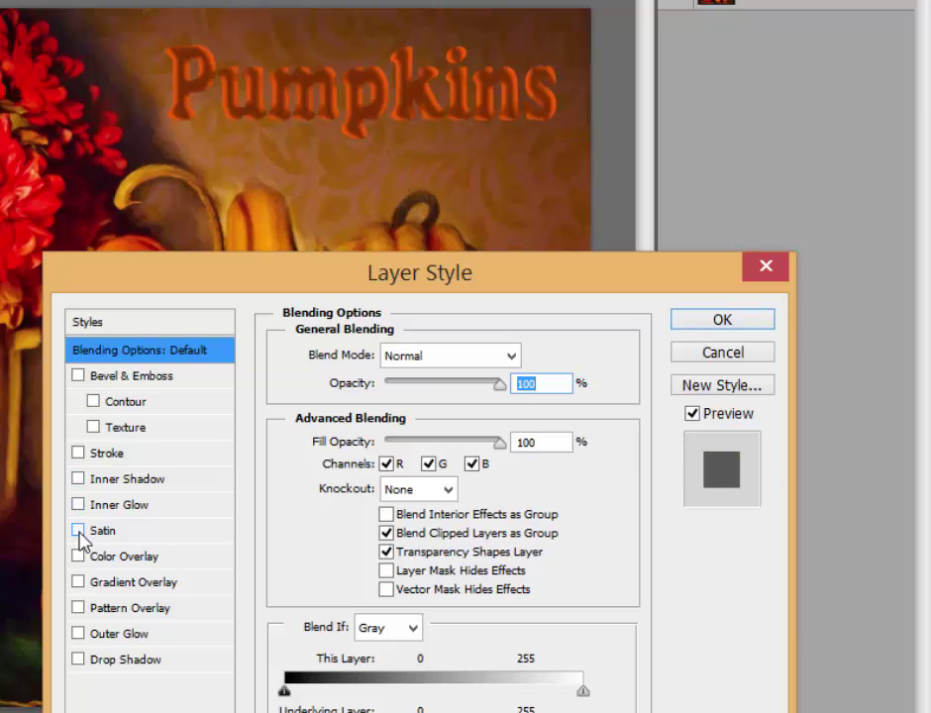
pyautogui.click(78, 532)
# Preview and remove Color Overlay, Outer Glow and Drop Shadow, then confirm with OK
pyautogui.click(79, 556)
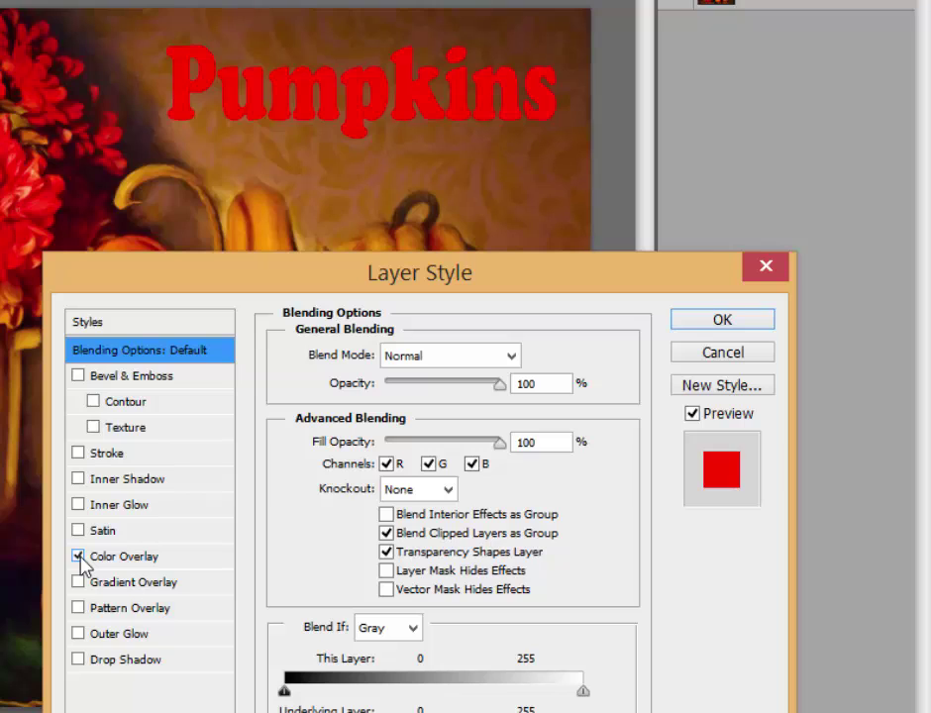
pyautogui.click(78, 557)
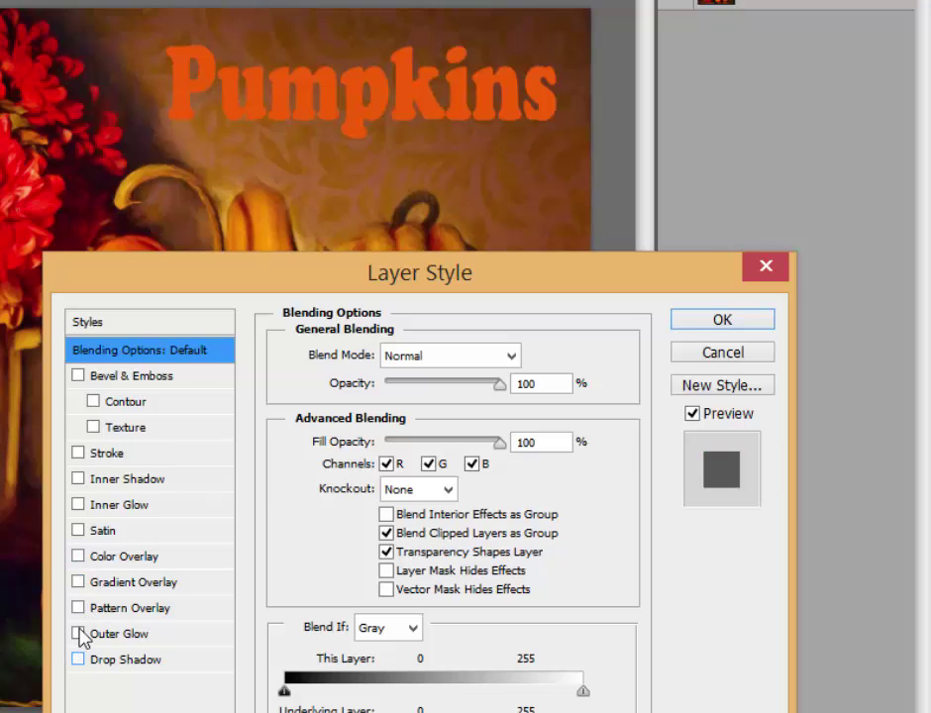
pyautogui.click(78, 634)
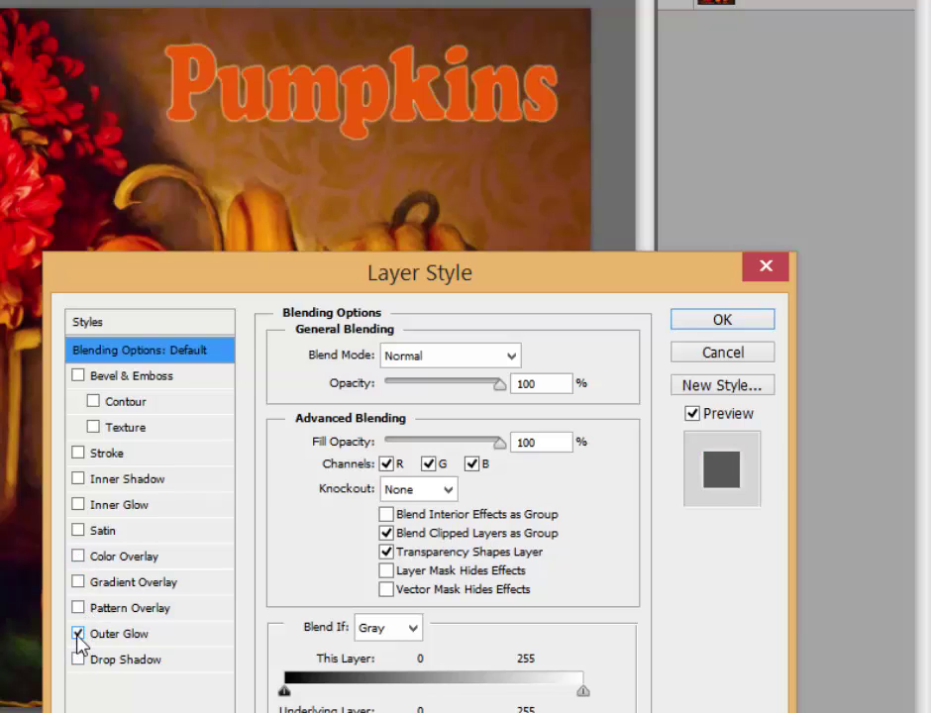
pyautogui.click(78, 634)
pyautogui.click(78, 660)
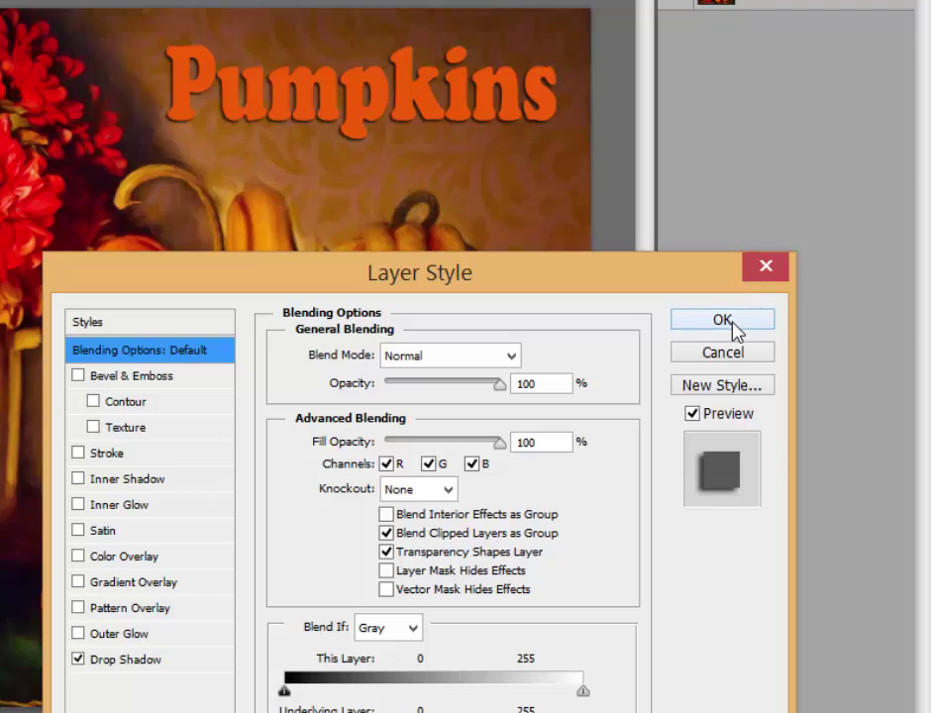
pyautogui.click(77, 660)
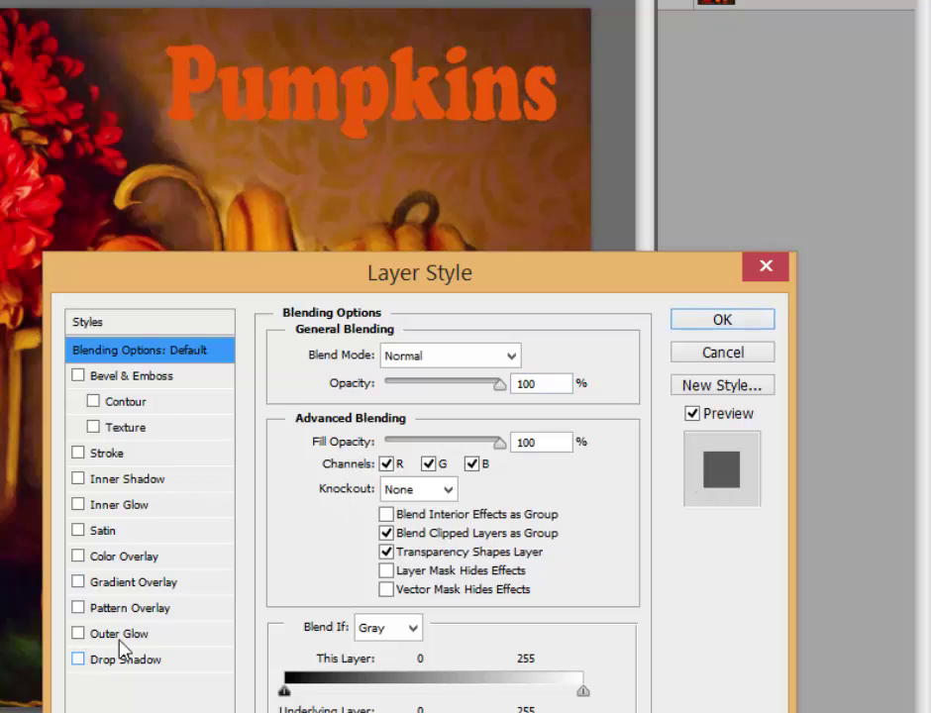
pyautogui.click(744, 322)
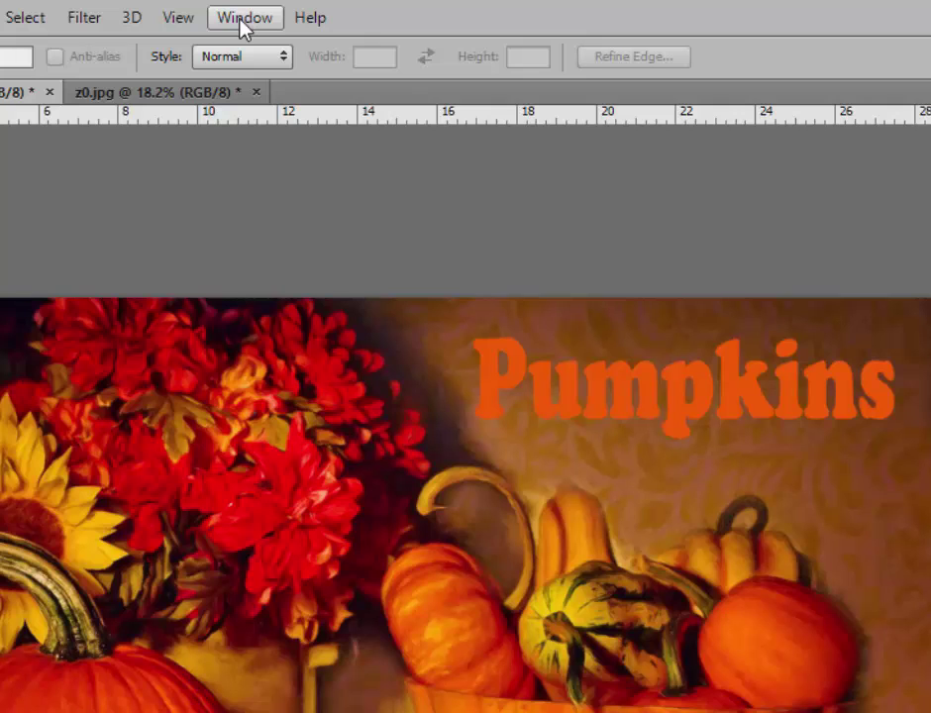
# Show the Styles panel and try the first presets: glitter, rainbow, cream with red border
pyautogui.click(241, 20)
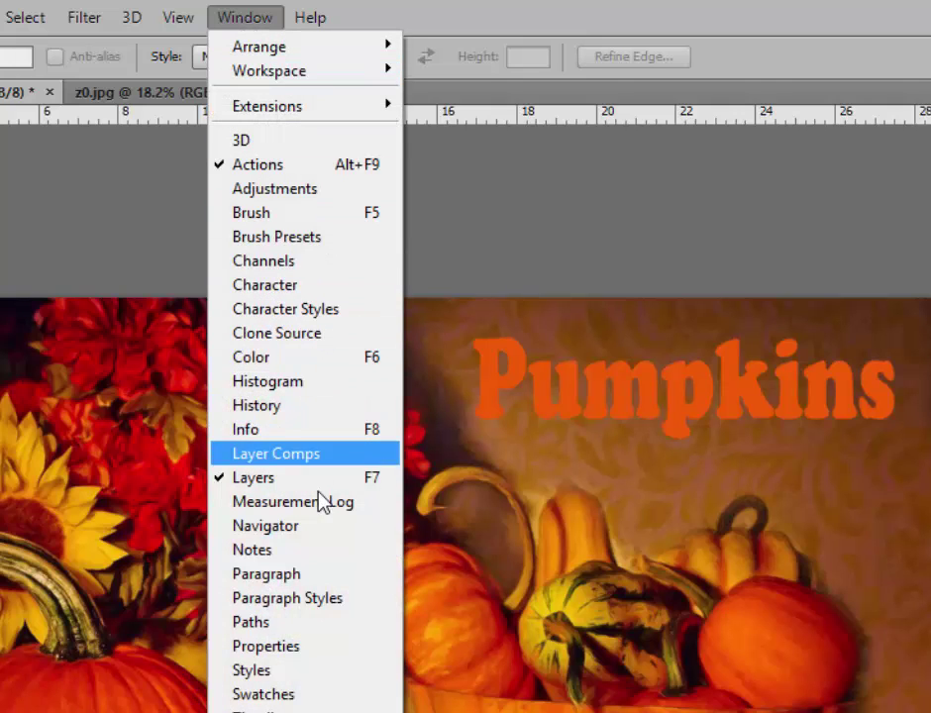
pyautogui.click(313, 679)
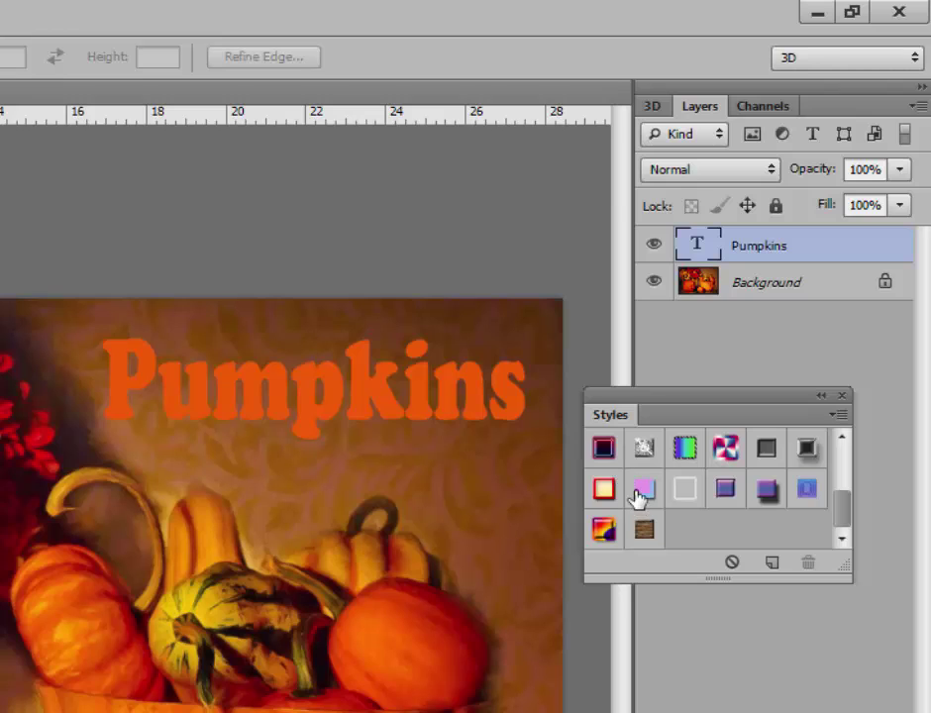
pyautogui.click(604, 451)
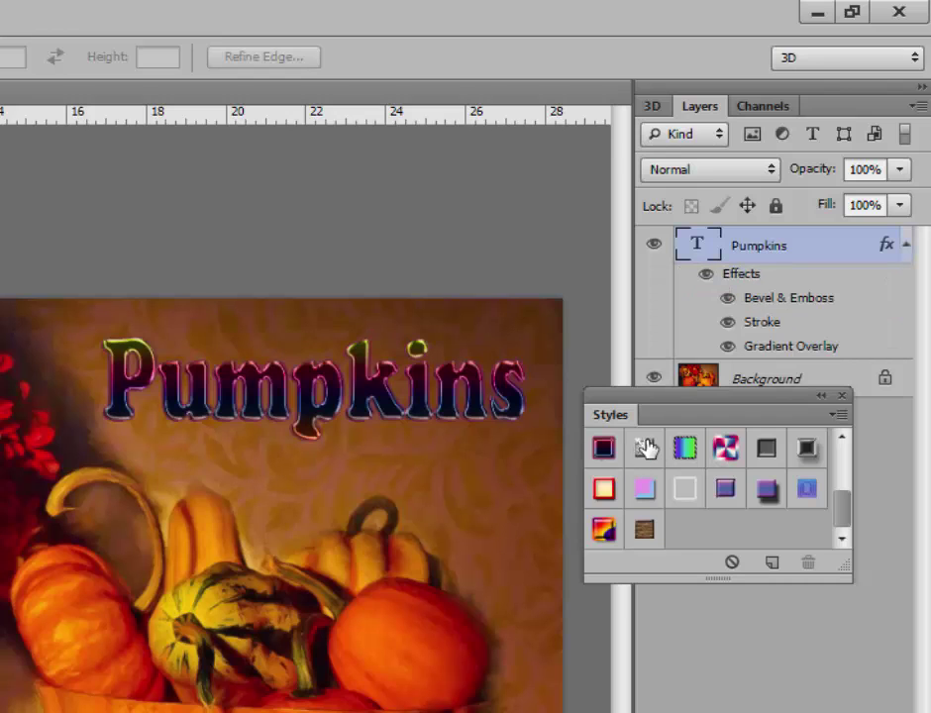
pyautogui.click(644, 443)
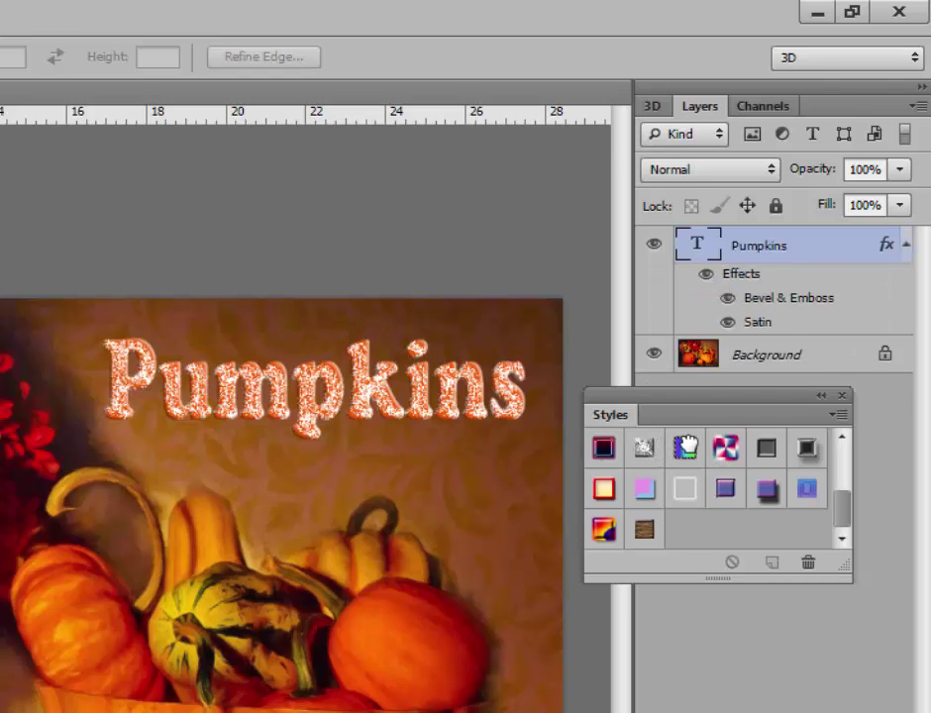
pyautogui.click(687, 448)
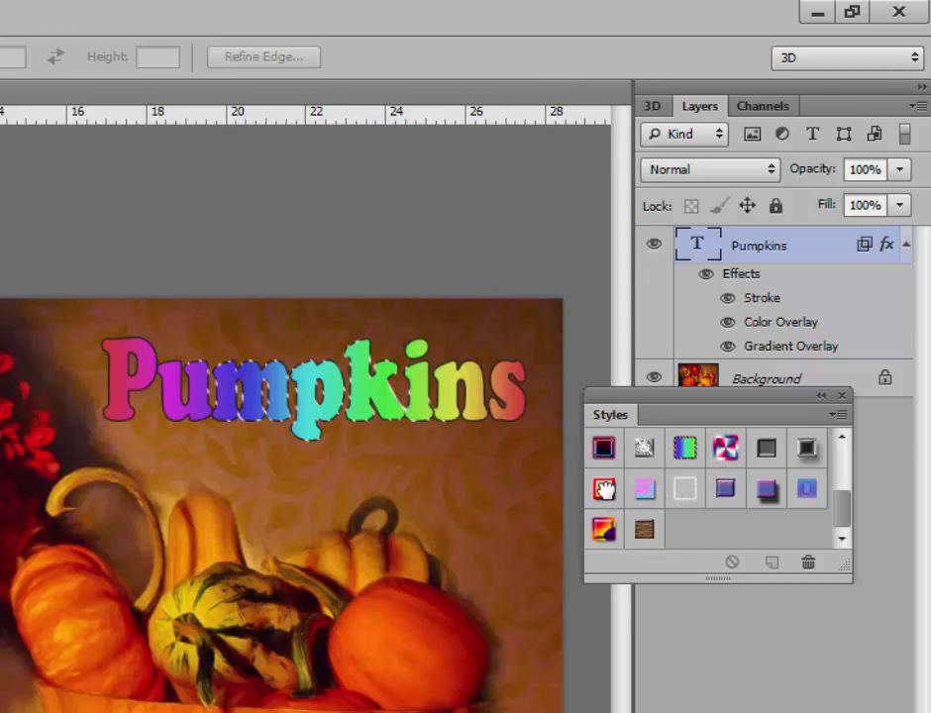
pyautogui.click(602, 488)
pyautogui.click(603, 529)
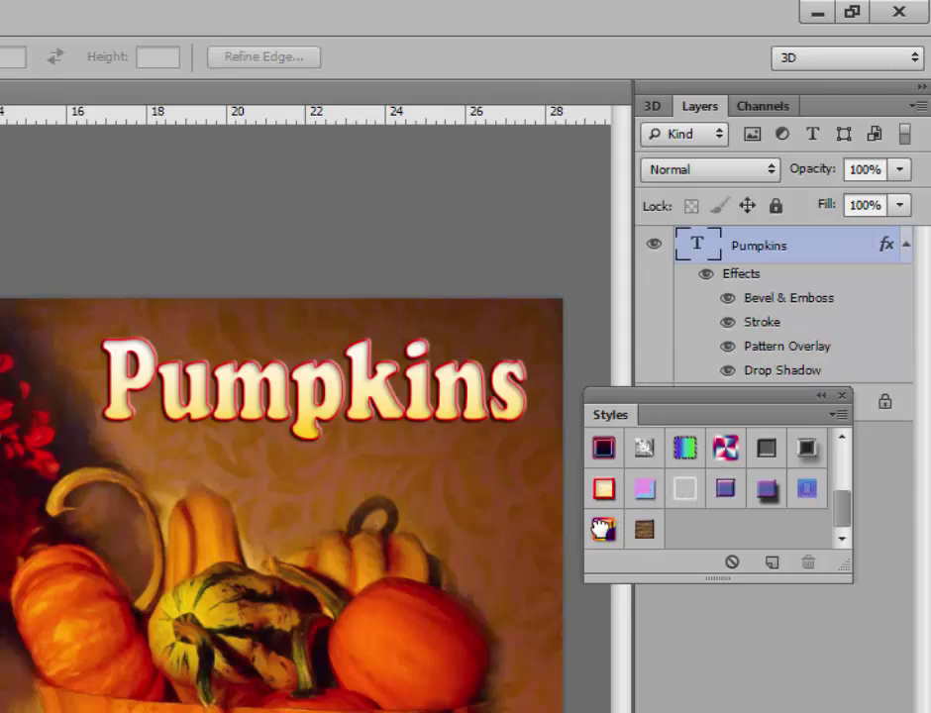
# Try blue, red outline, chrome and green presets, ending on the orange bevelled gradient style
pyautogui.click(807, 491)
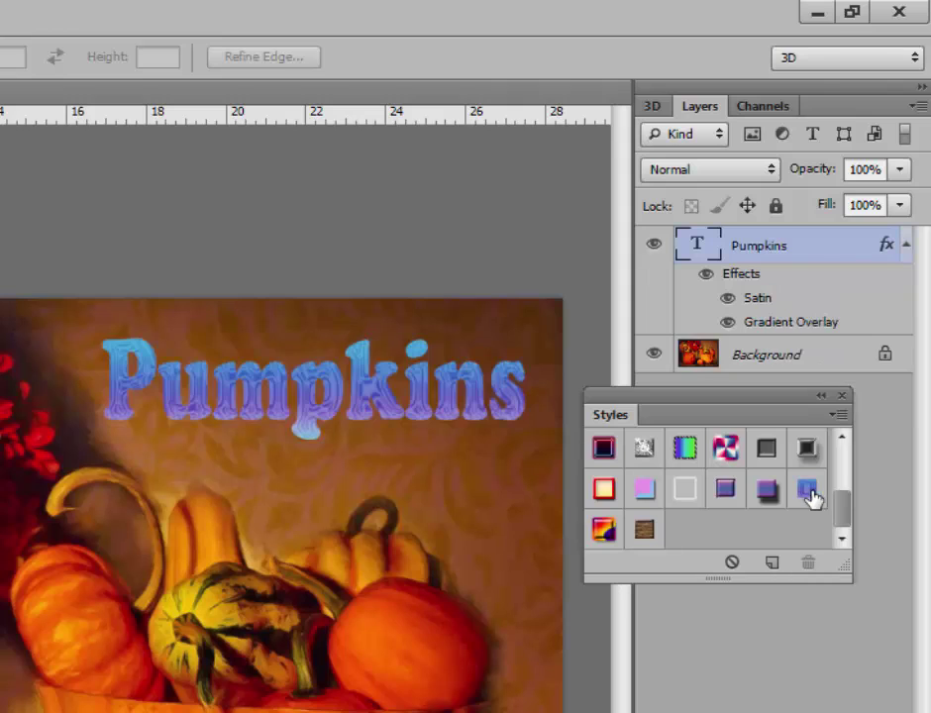
pyautogui.moveTo(843, 526); pyautogui.dragTo(845, 461)
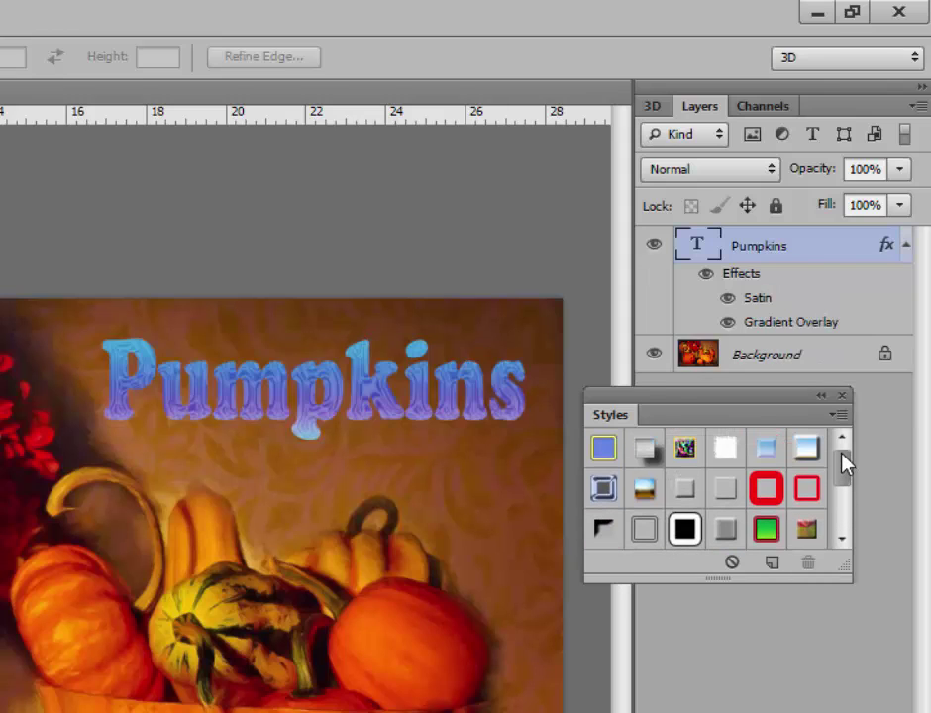
pyautogui.click(765, 488)
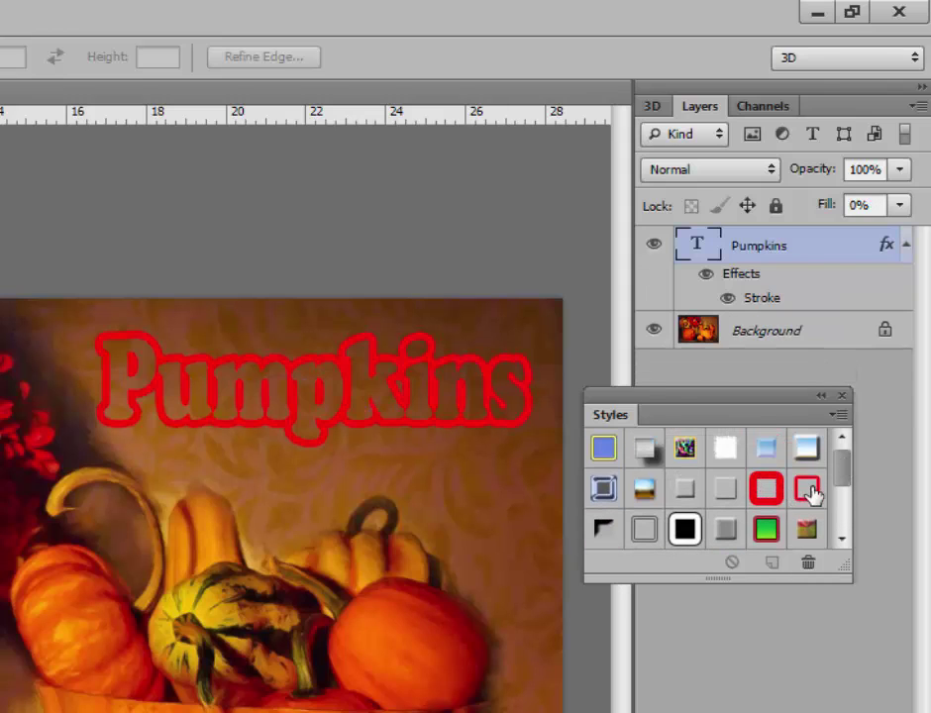
pyautogui.click(808, 489)
pyautogui.click(604, 447)
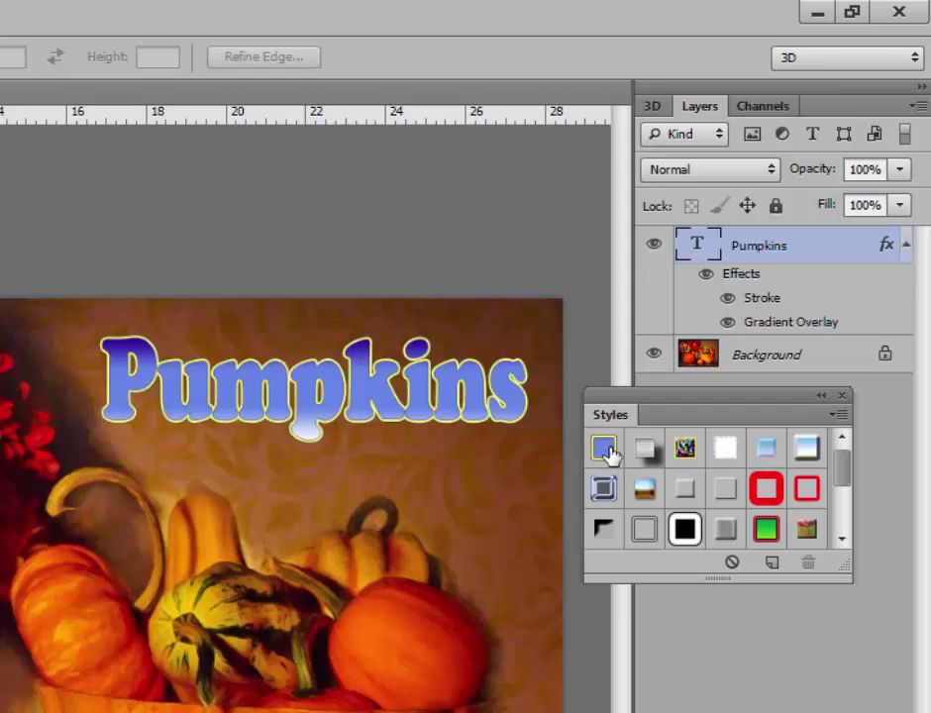
pyautogui.click(767, 448)
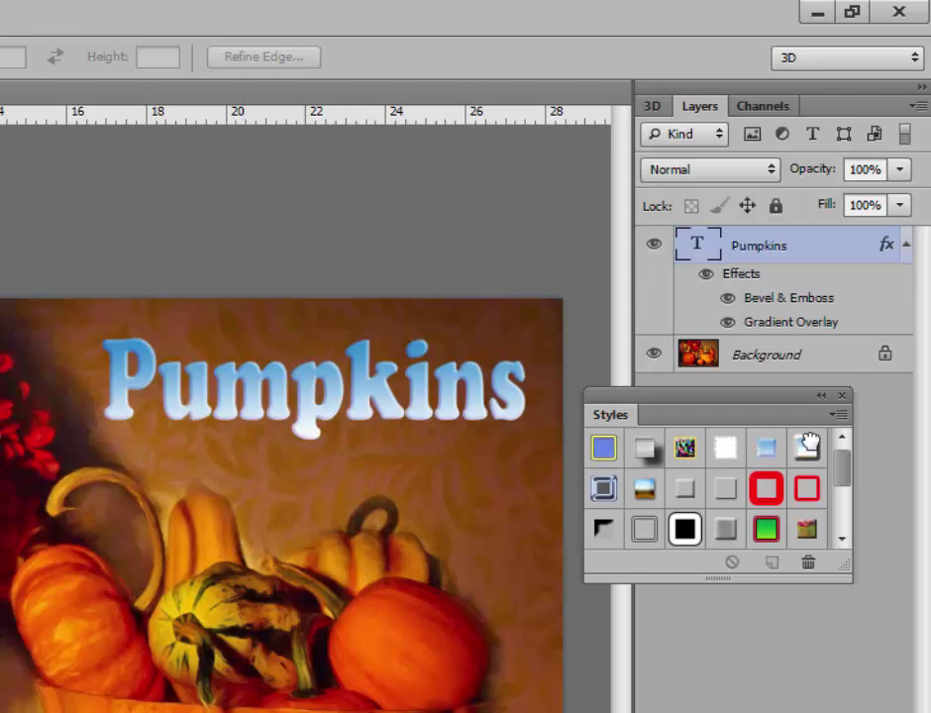
pyautogui.click(808, 445)
pyautogui.click(644, 530)
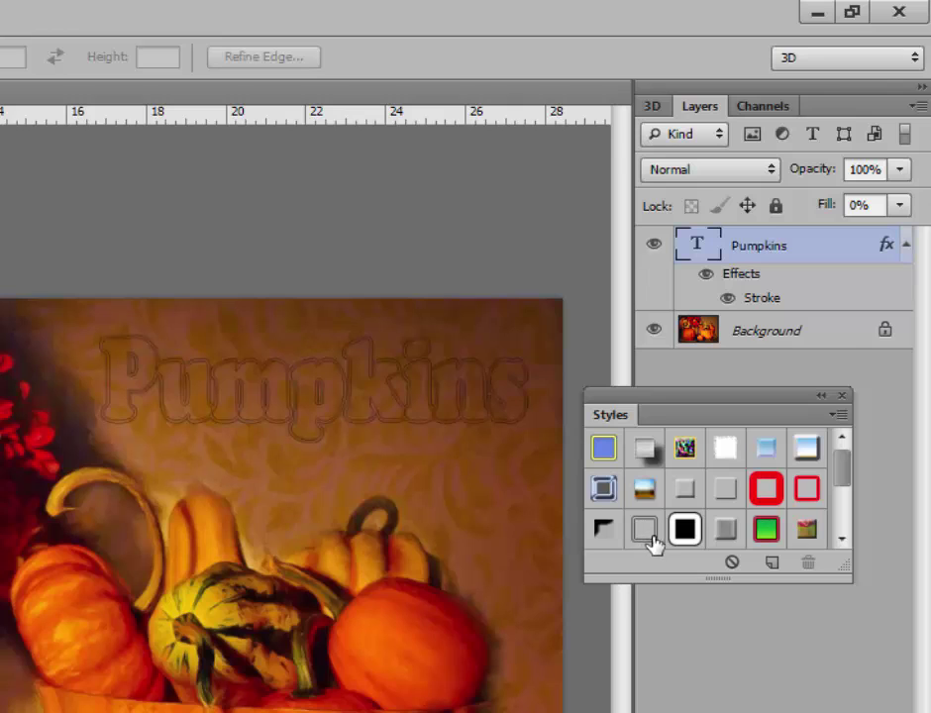
pyautogui.click(686, 531)
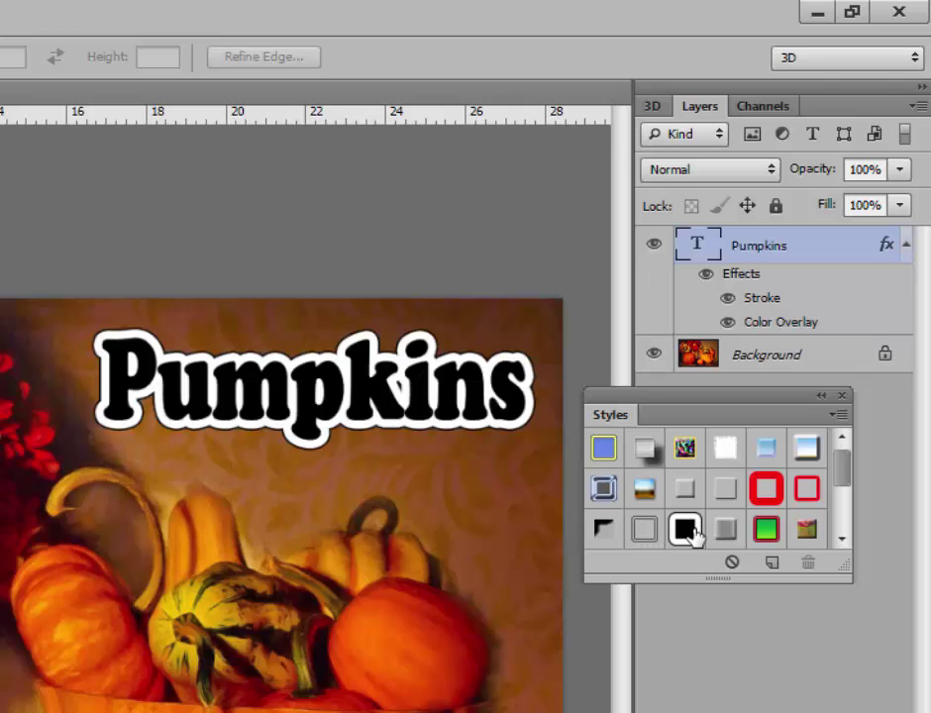
pyautogui.click(768, 533)
pyautogui.click(806, 532)
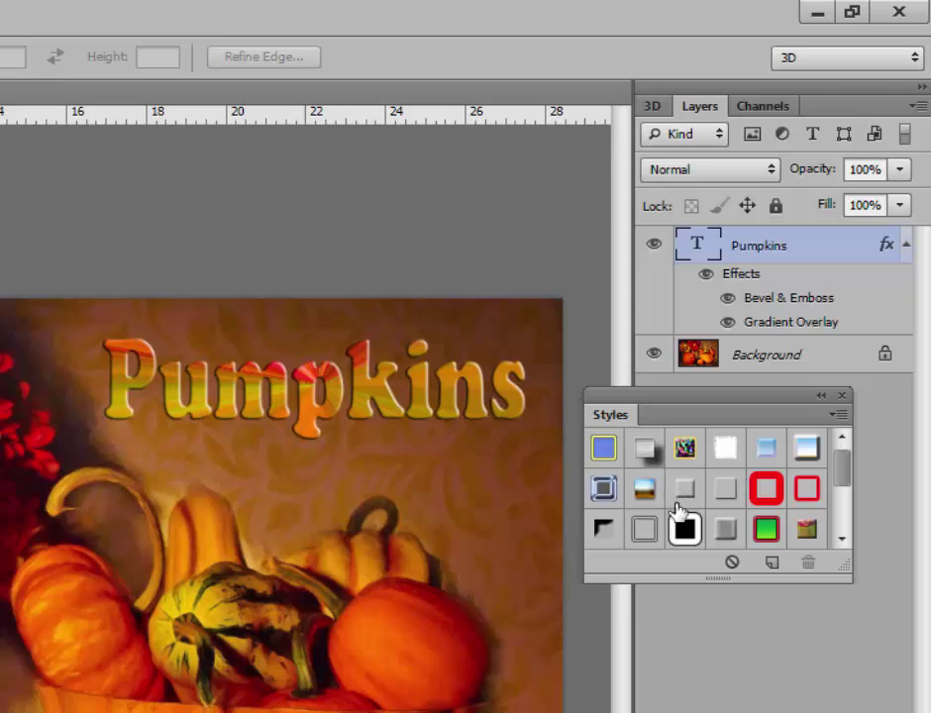
# Load the Text Effects 2 style set in place of the current presets
pyautogui.click(837, 416)
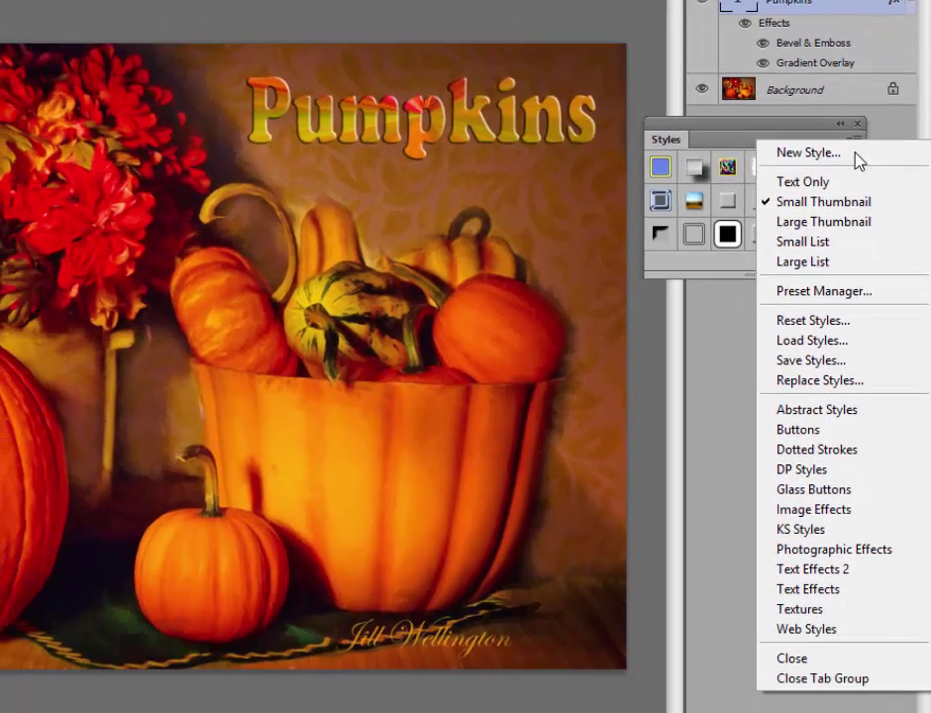
pyautogui.click(826, 573)
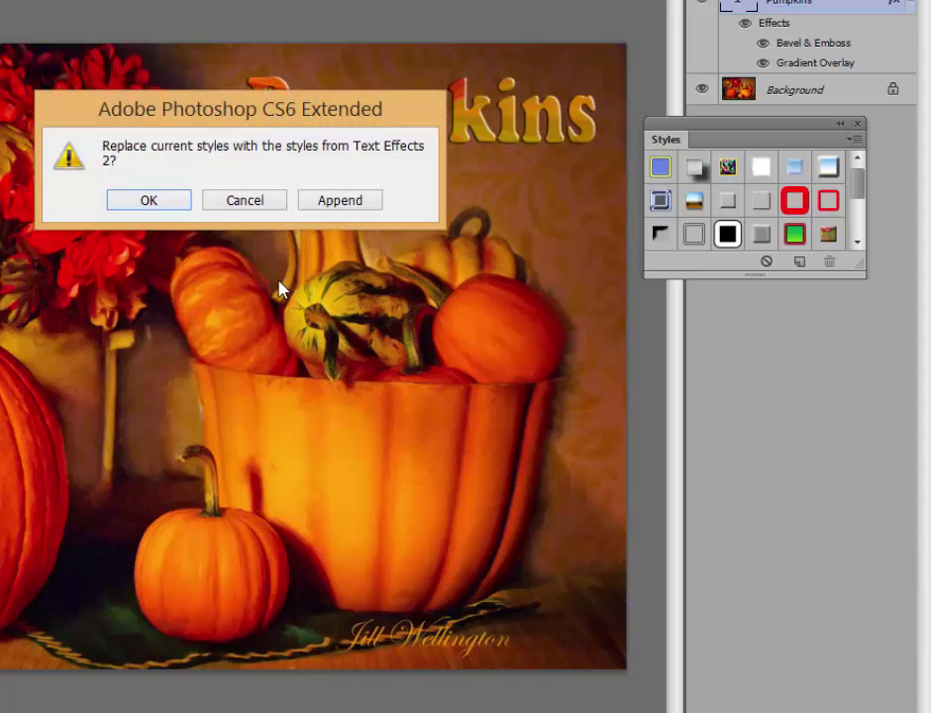
pyautogui.click(170, 204)
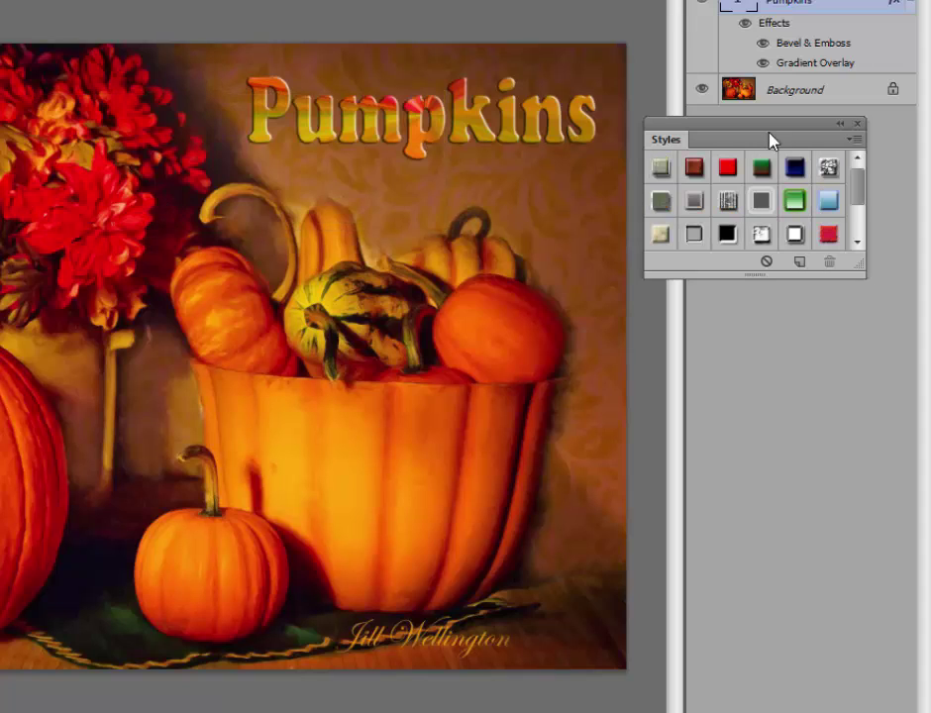
# Try several Text Effects 2 presets, apply the yellow-red gradient style, and close the Styles panel
pyautogui.click(694, 170)
pyautogui.click(728, 168)
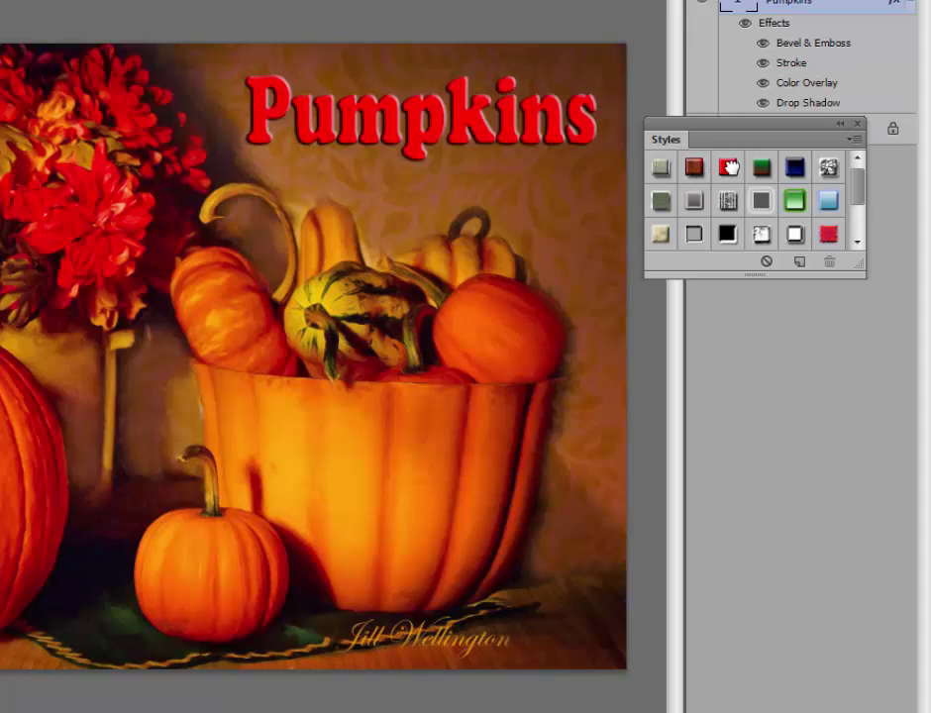
pyautogui.click(797, 201)
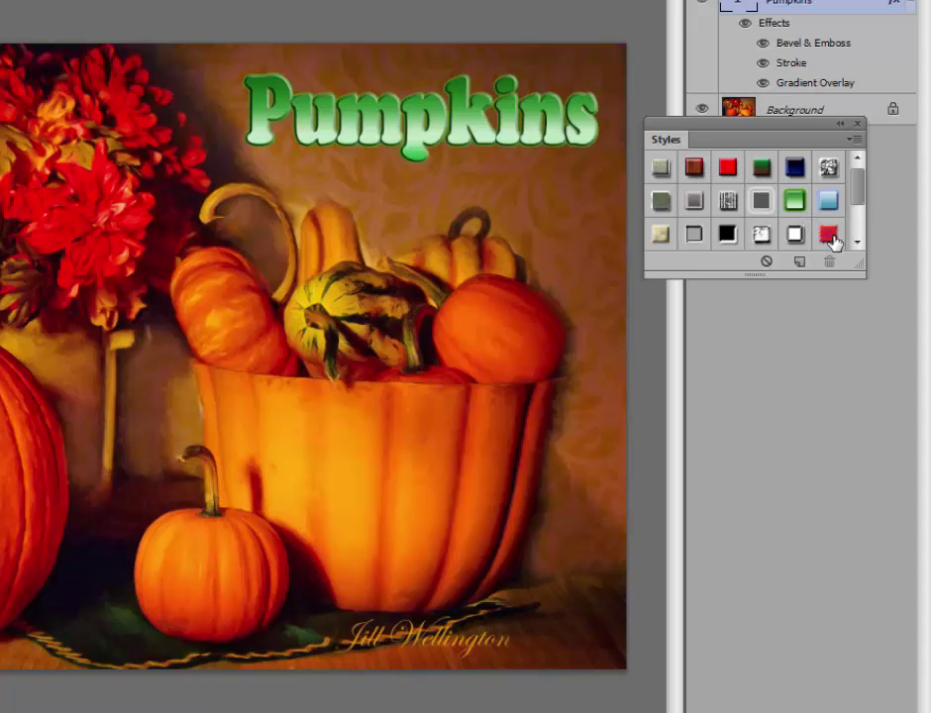
pyautogui.click(830, 238)
pyautogui.click(660, 235)
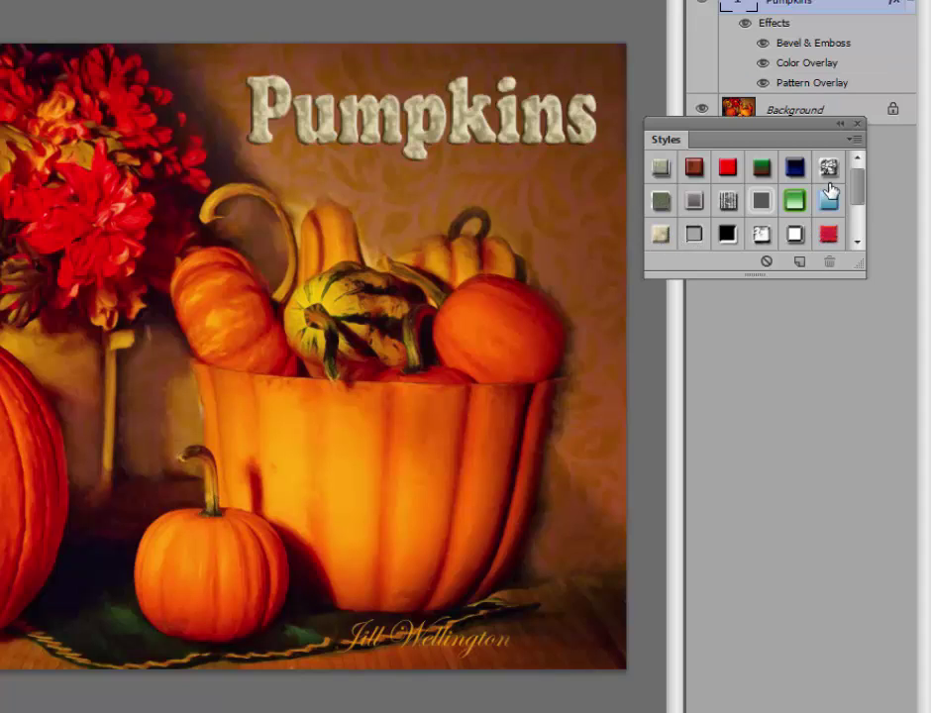
pyautogui.moveTo(853, 181); pyautogui.dragTo(856, 218)
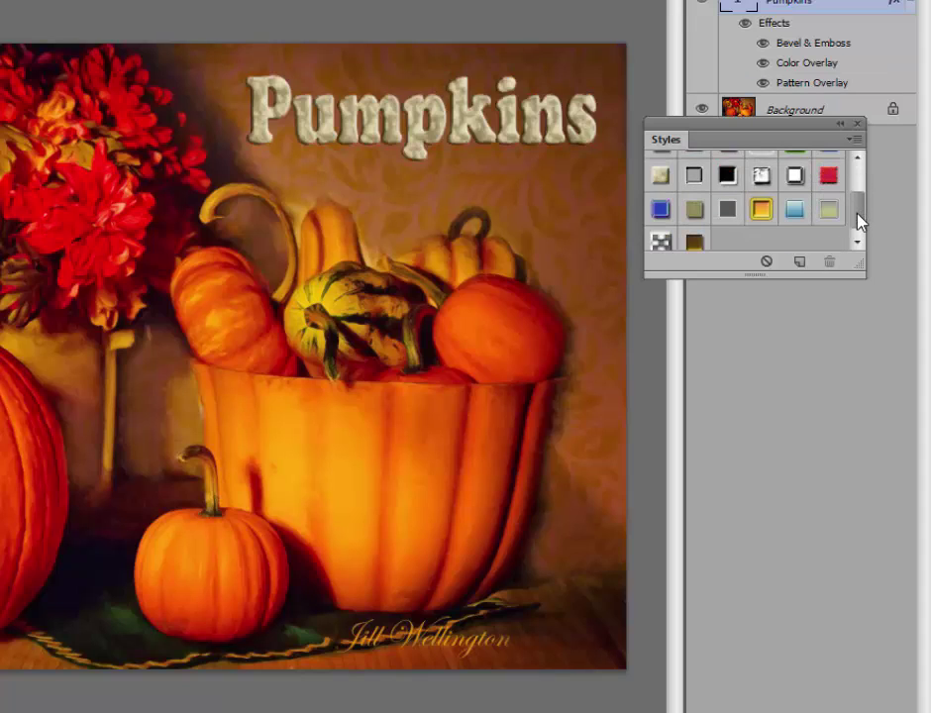
pyautogui.click(760, 203)
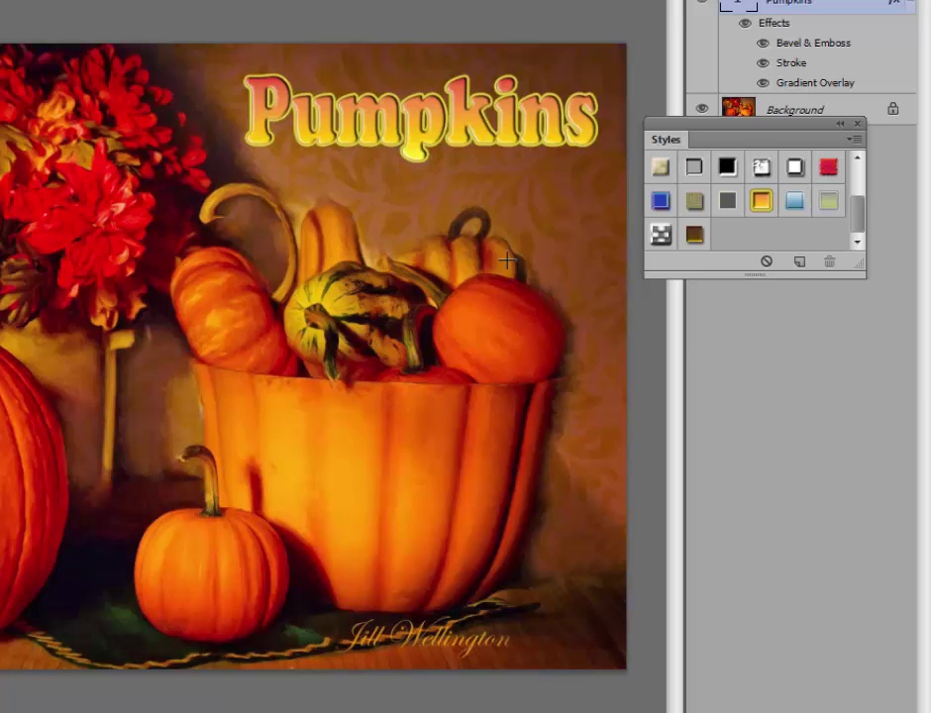
pyautogui.click(857, 124)
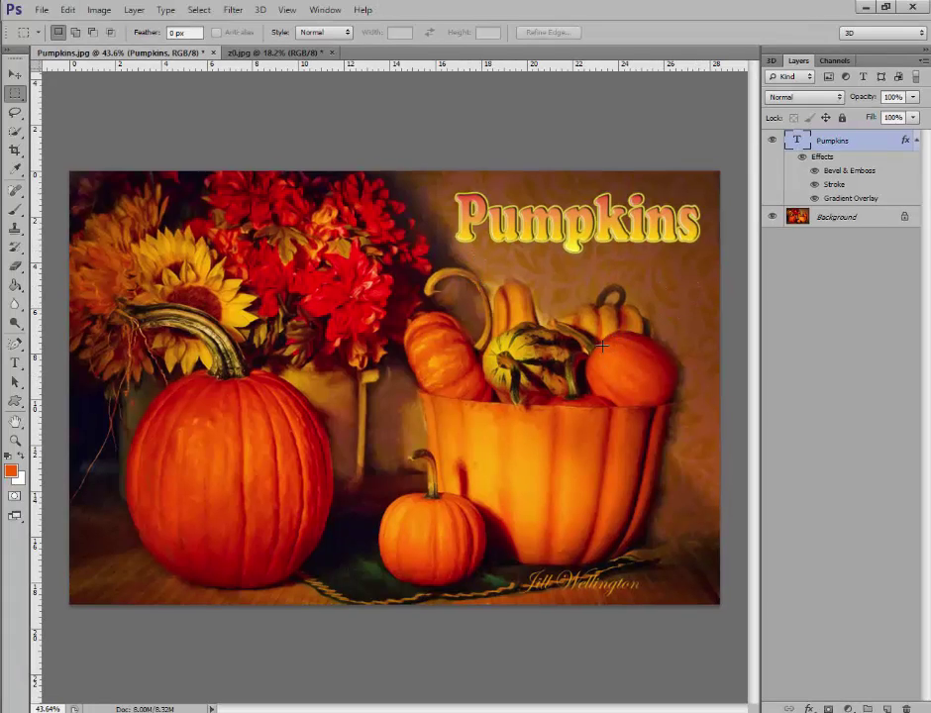
# Switch to z0.jpg and duplicate its Background into Layer 1 with Ctrl+J
pyautogui.click(265, 51)
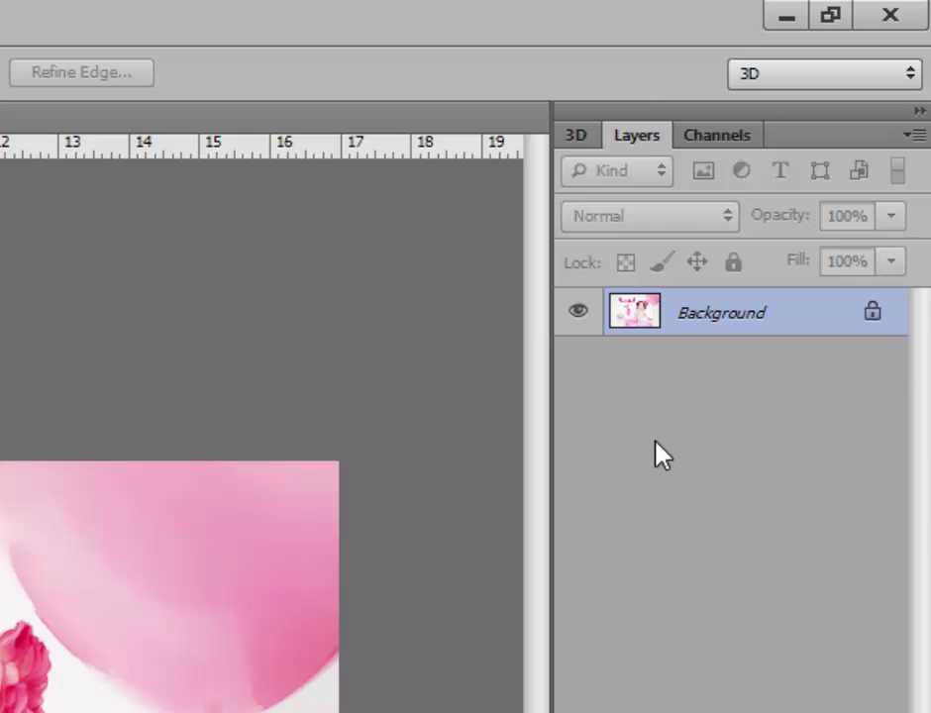
pyautogui.hotkey('ctrl', 'j')
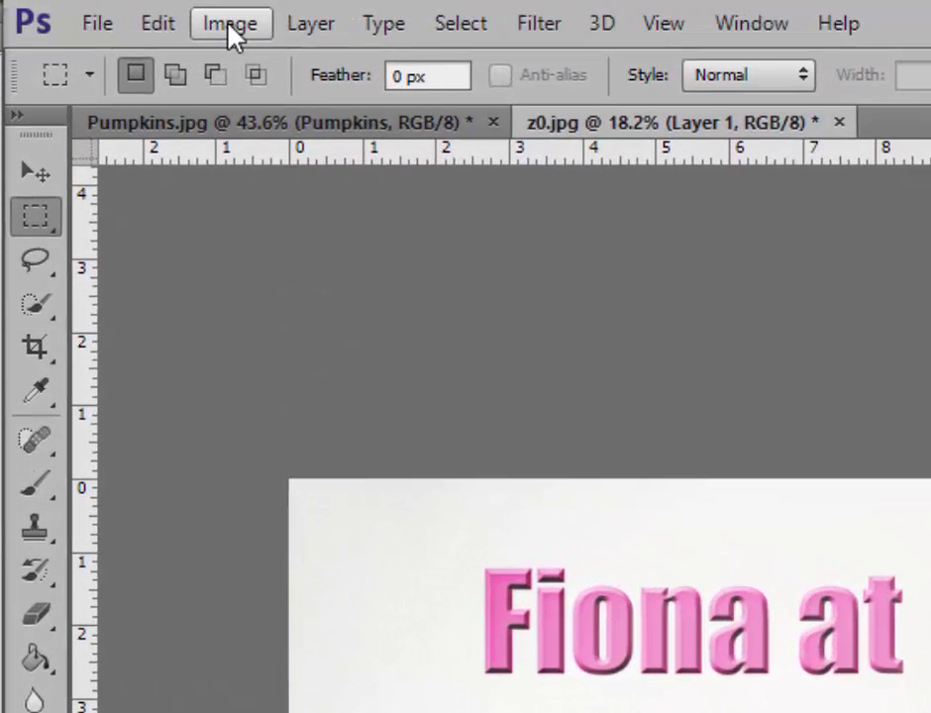
# Add 1 inch to the canvas width and height in Canvas Size, creating a white border
pyautogui.click(126, 13)
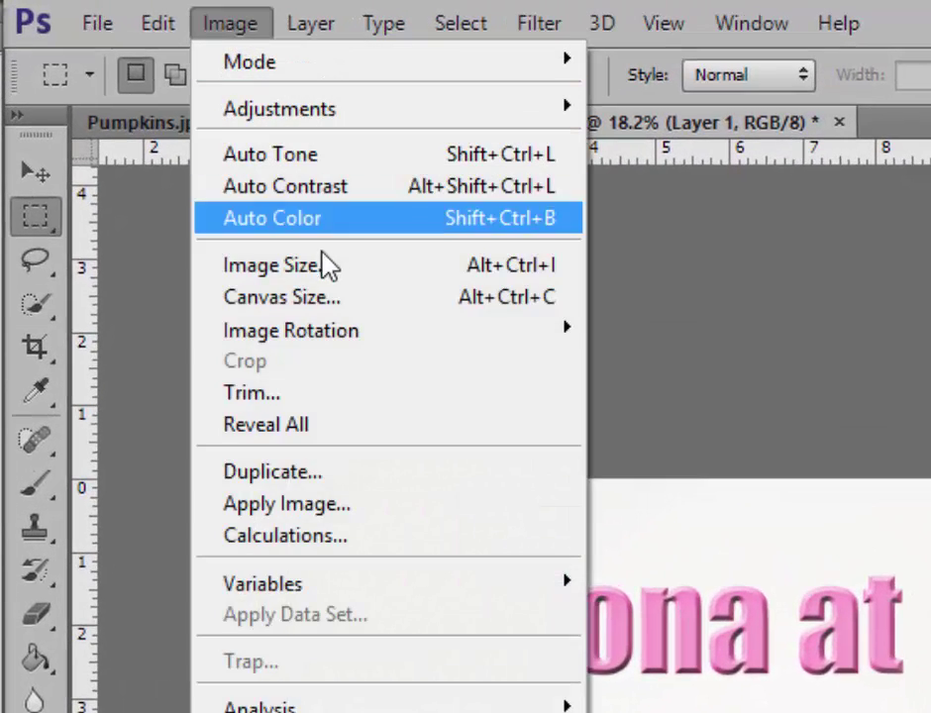
pyautogui.click(389, 307)
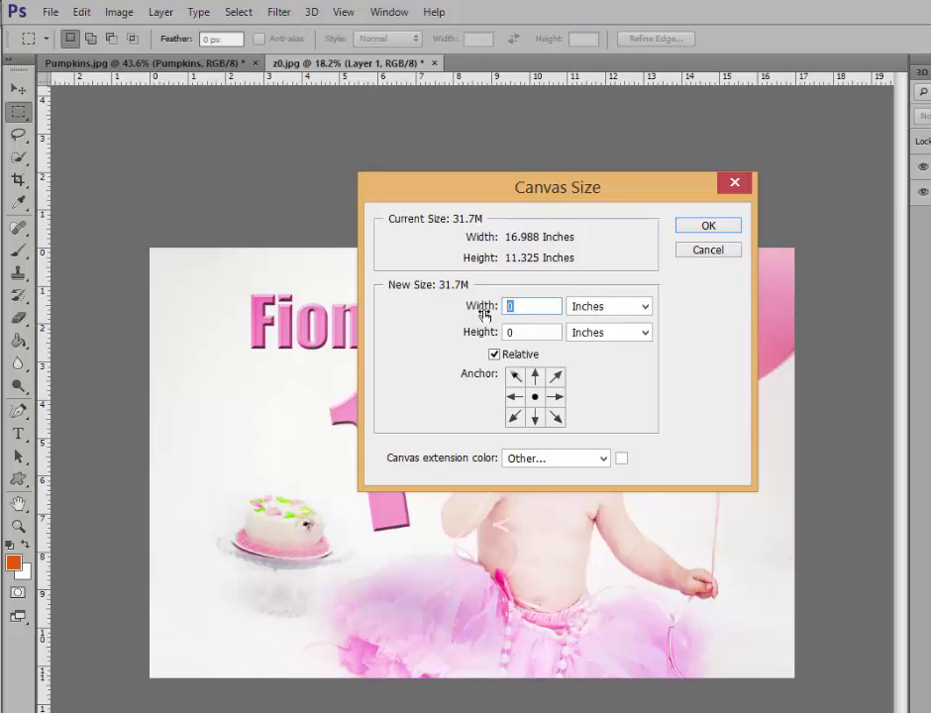
pyautogui.write('1')
pyautogui.doubleClick(526, 332)
pyautogui.write('1')
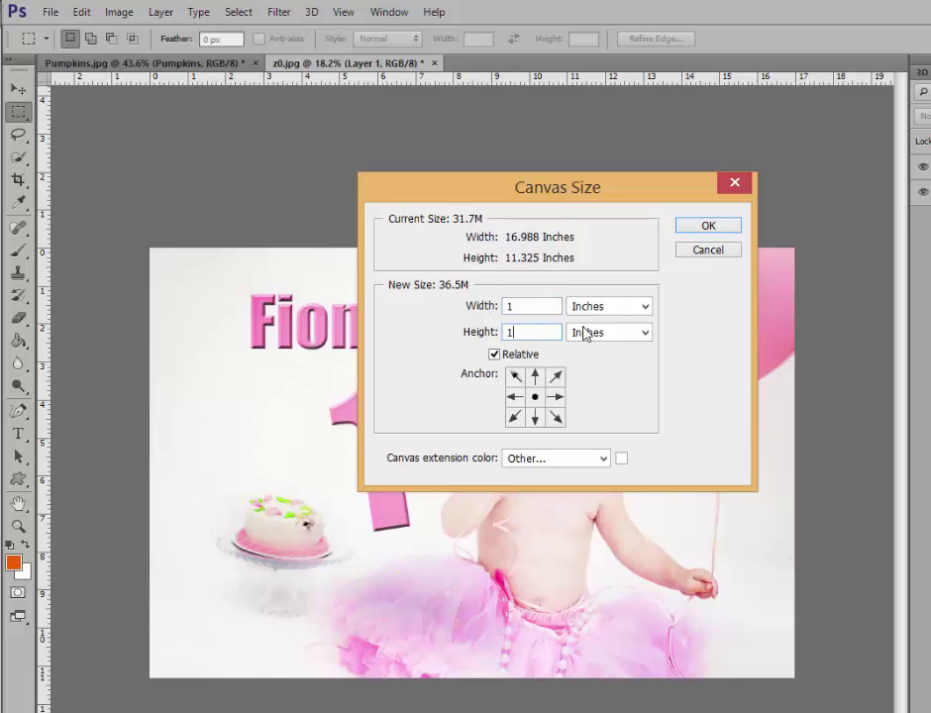
pyautogui.click(702, 226)
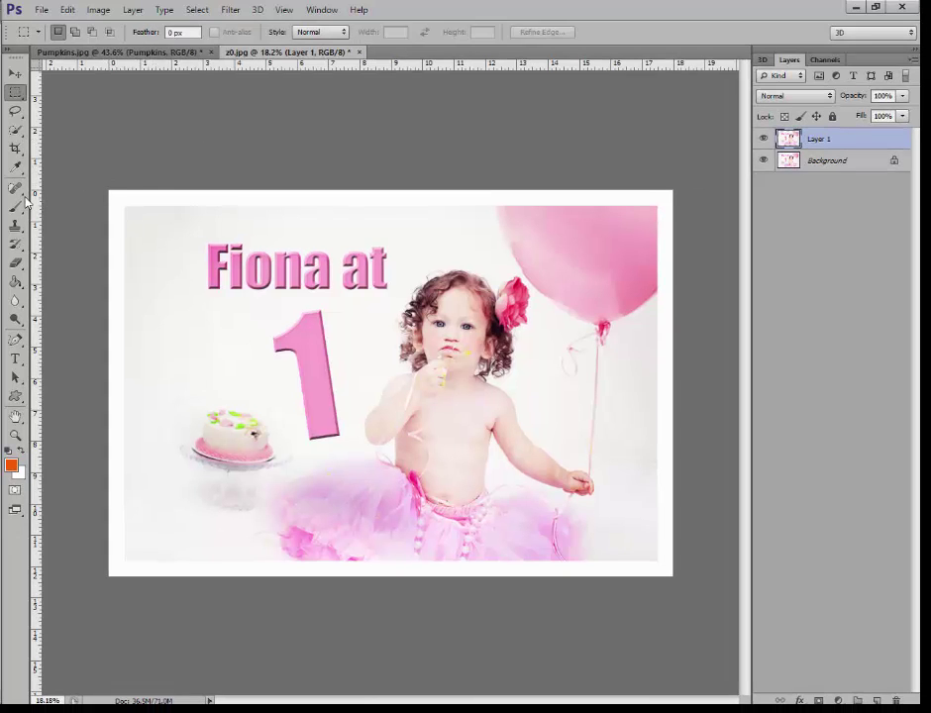
# Sample the pink of the number 1, fill the white border with it, and duplicate the layer
pyautogui.click(16, 167)
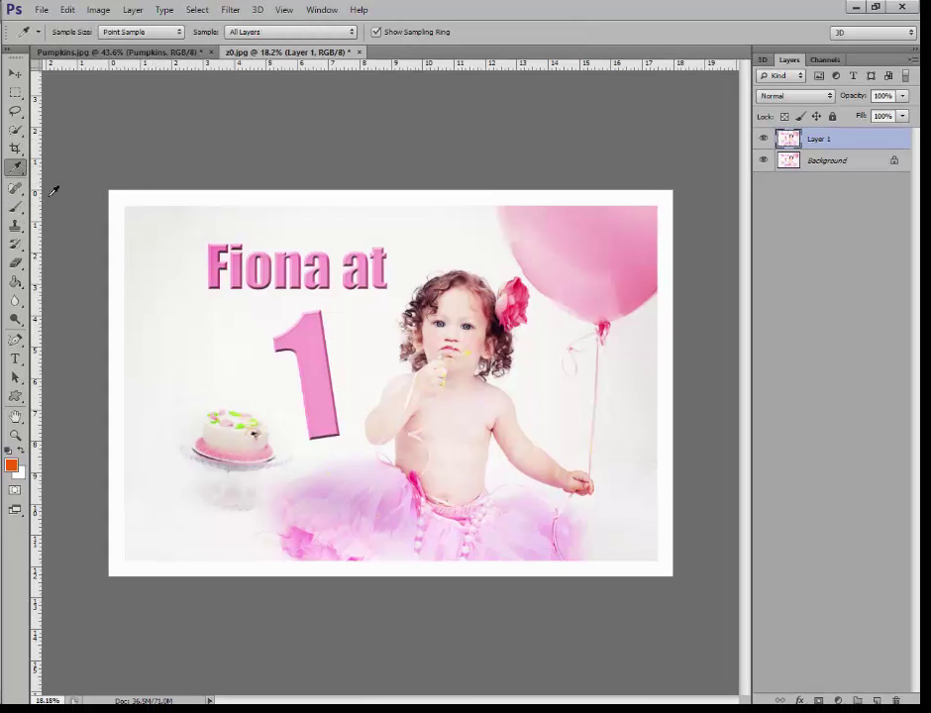
pyautogui.click(316, 347)
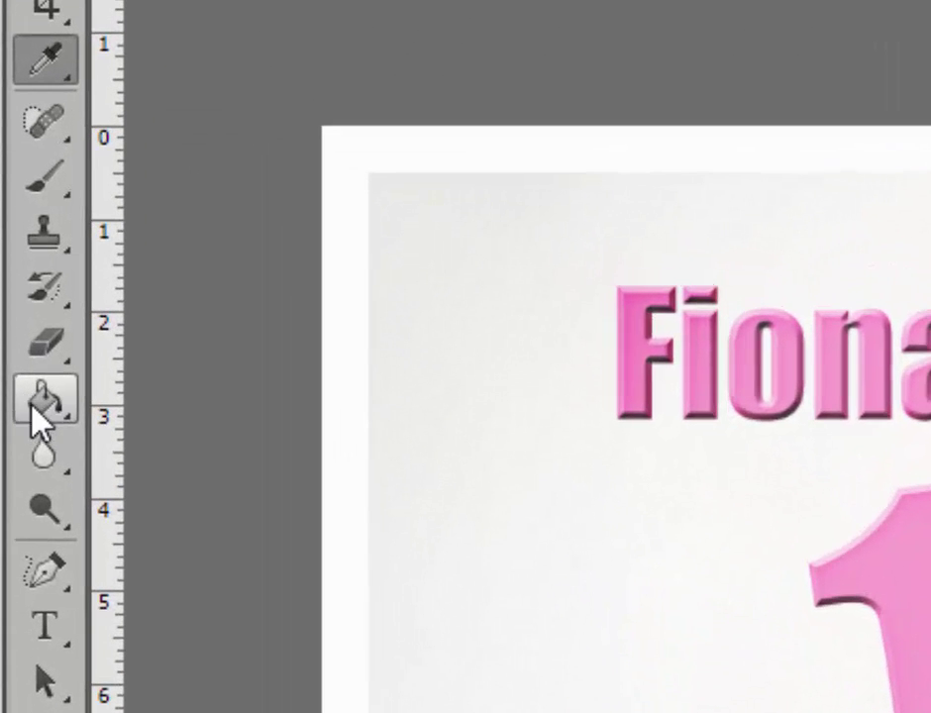
pyautogui.click(32, 392)
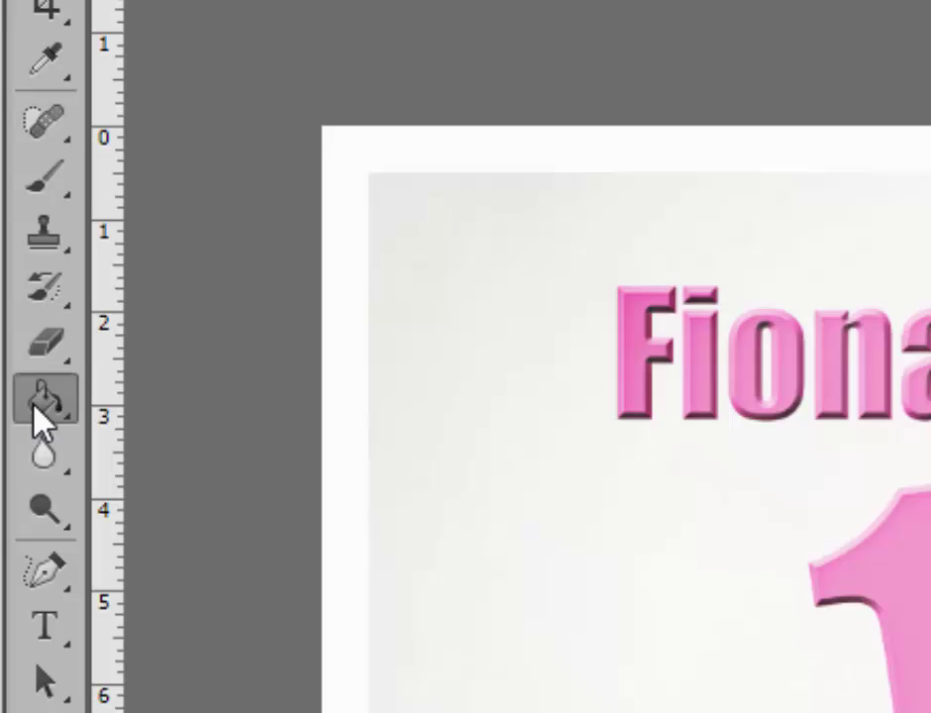
pyautogui.click(346, 163)
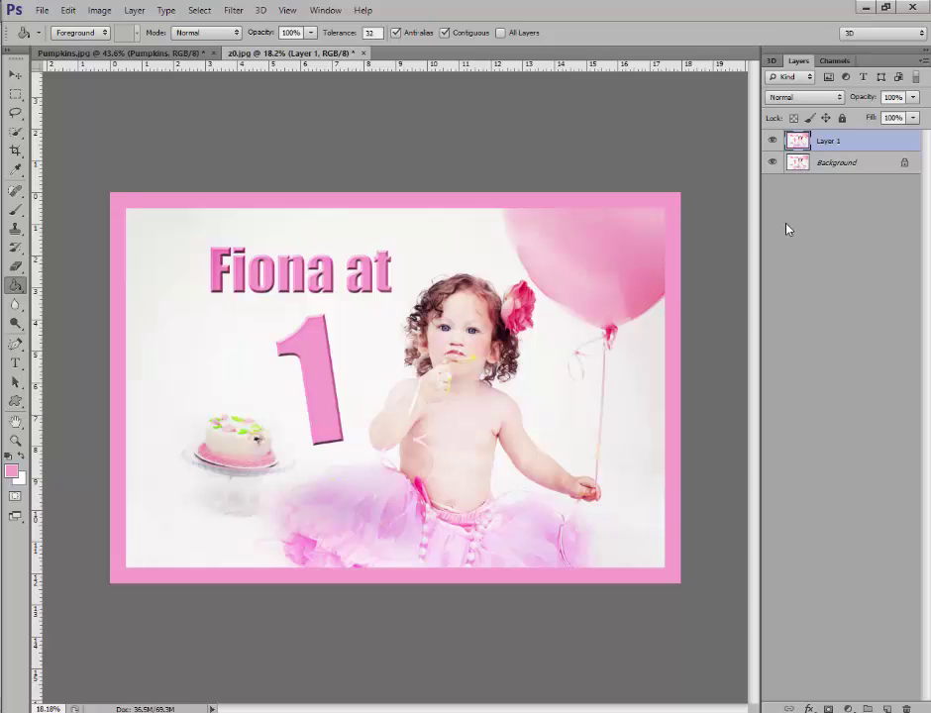
pyautogui.hotkey('ctrl', 'j')
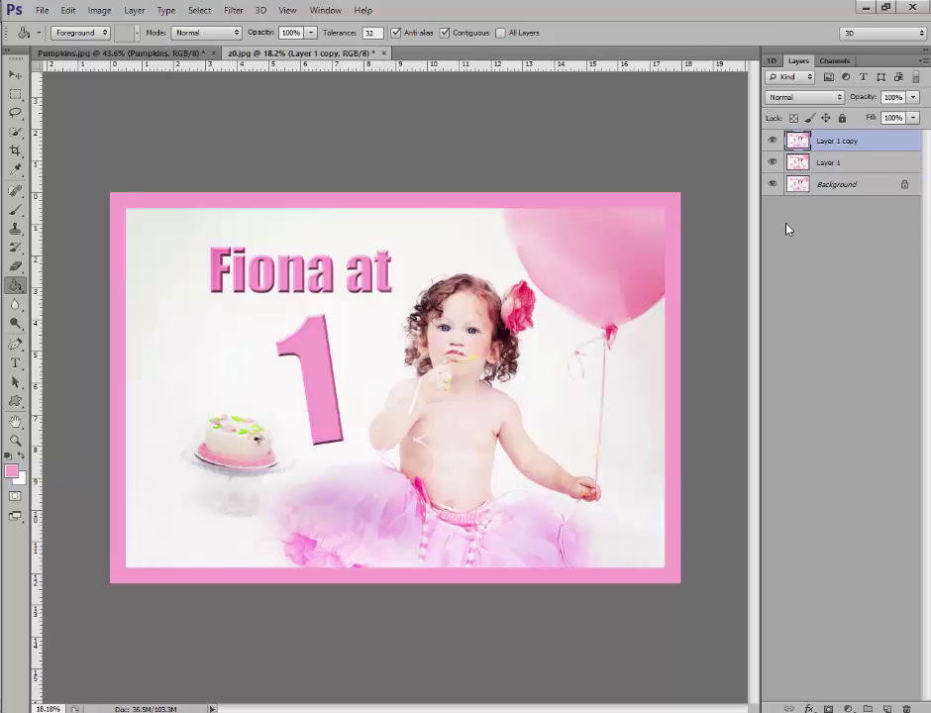
# Enlarge the canvas by 1.5 inches in width and height, adding a white outer margin
pyautogui.click(101, 11)
pyautogui.click(123, 129)
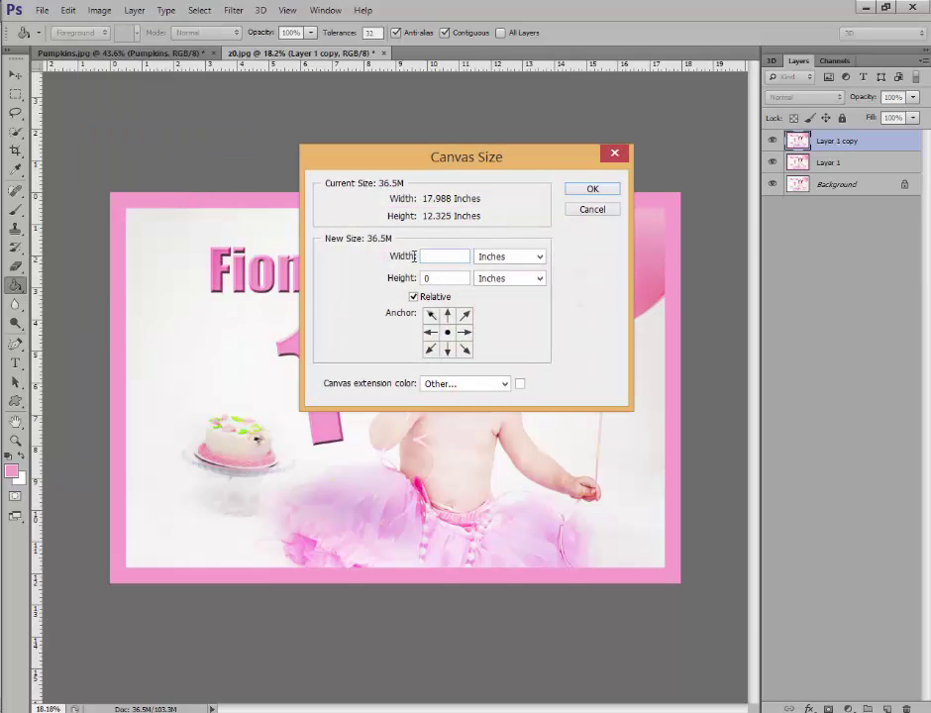
pyautogui.write('1.')
pyautogui.write('5')
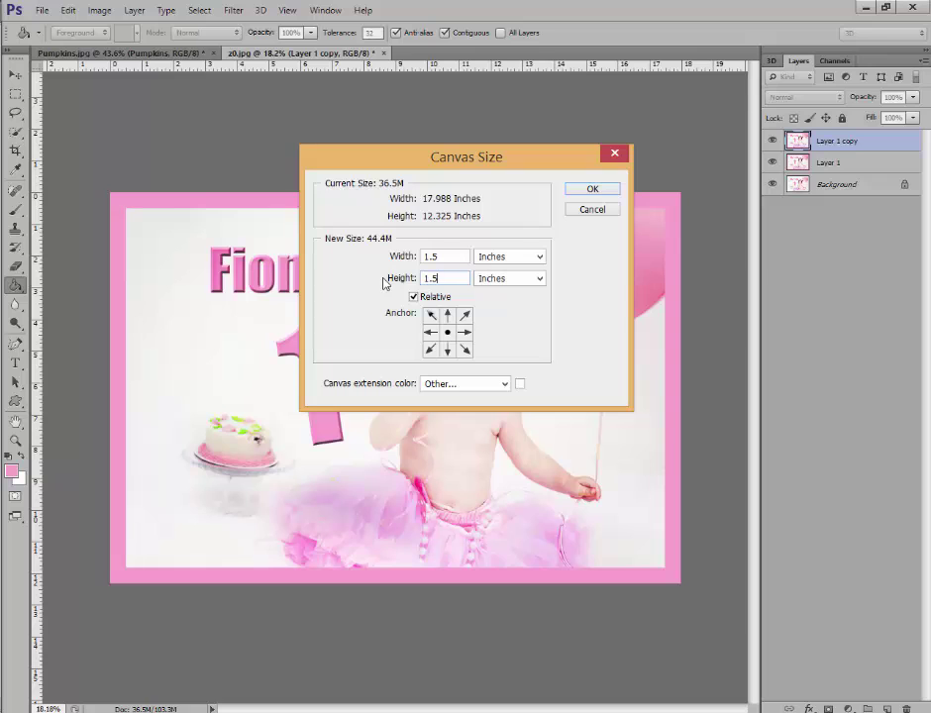
pyautogui.click(586, 188)
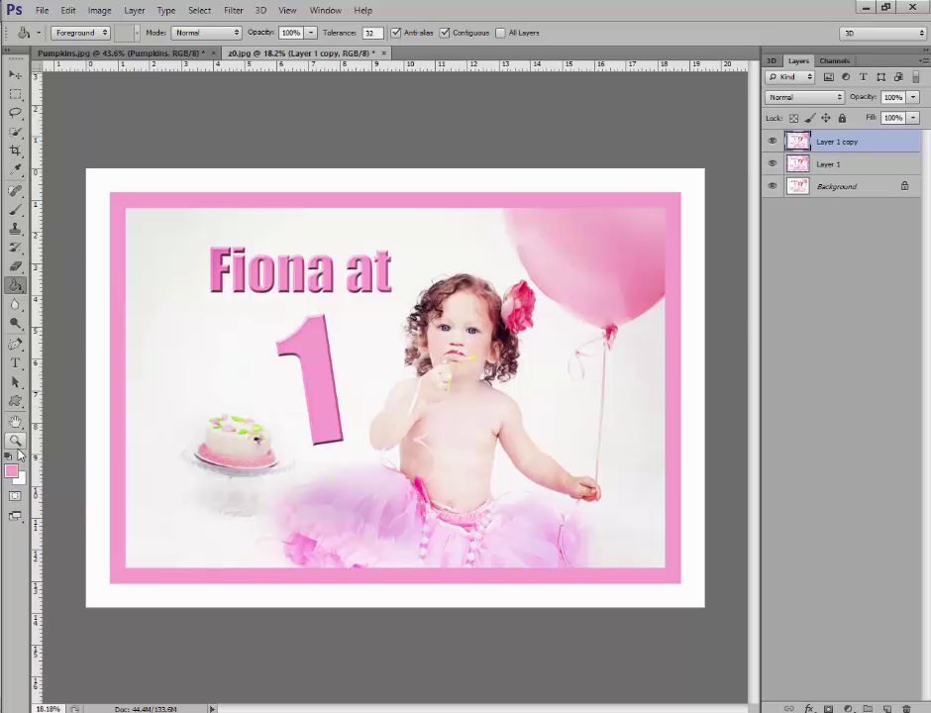
# Set the foreground colour to near-black 040000 and fill the outer white margin with it
pyautogui.click(22, 458)
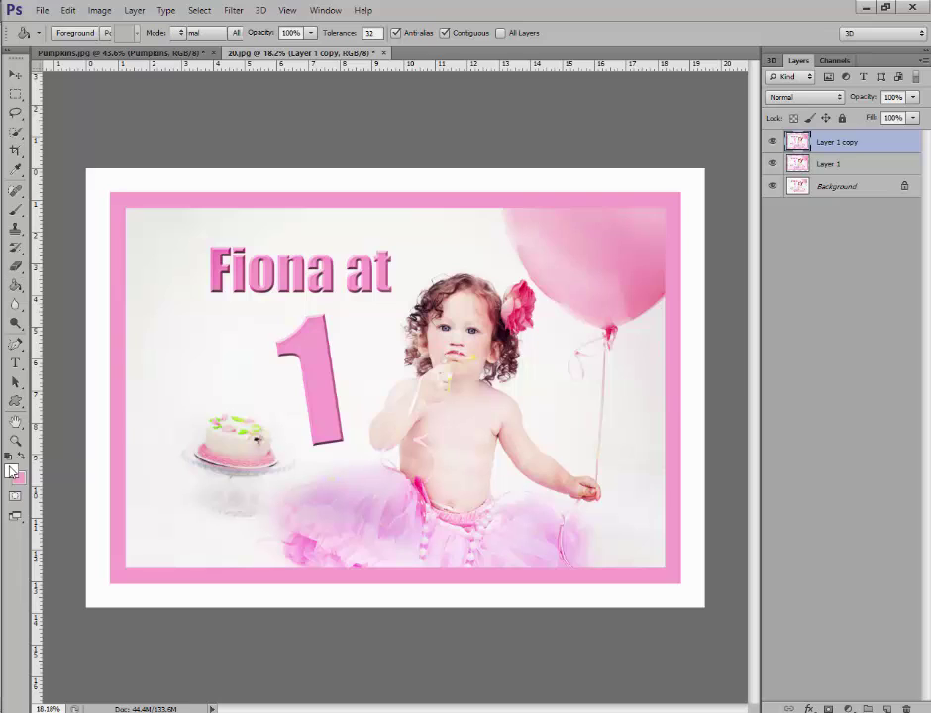
pyautogui.click(11, 469)
pyautogui.click(457, 378)
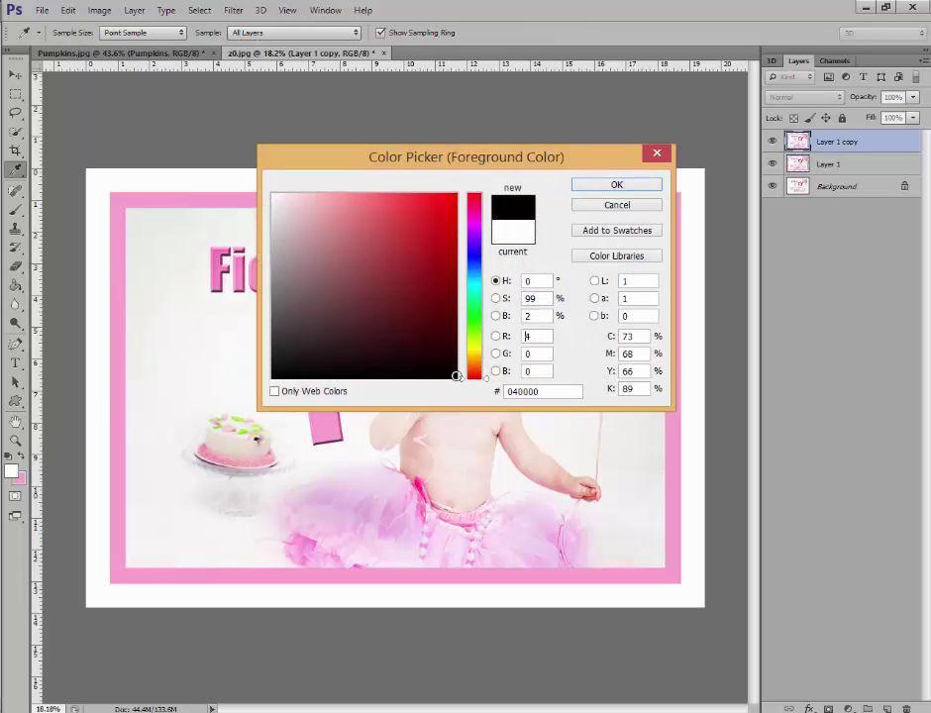
pyautogui.click(632, 189)
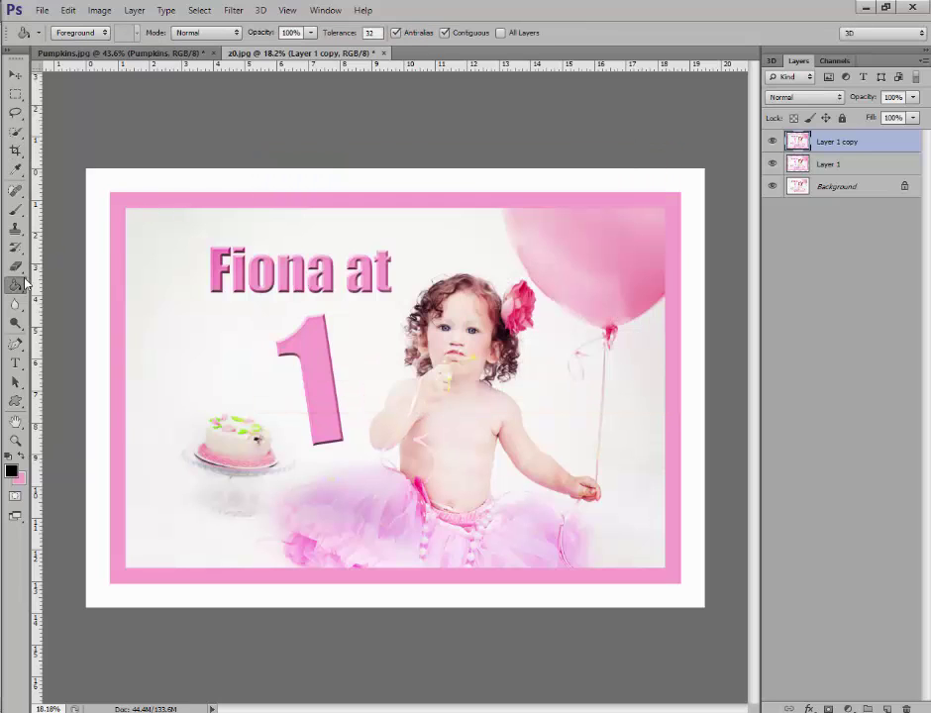
pyautogui.click(107, 194)
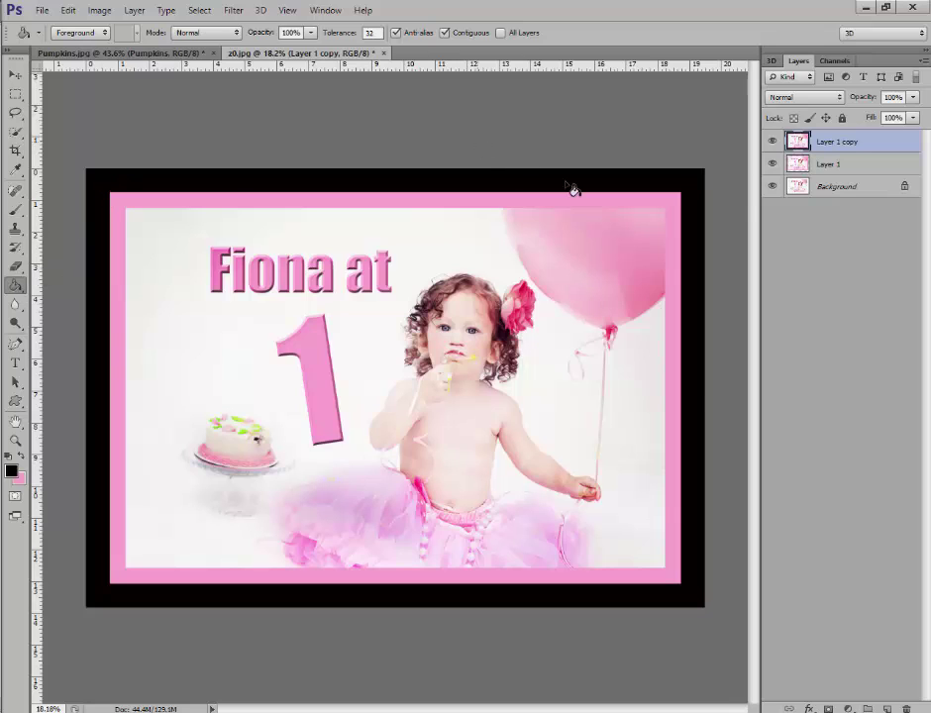